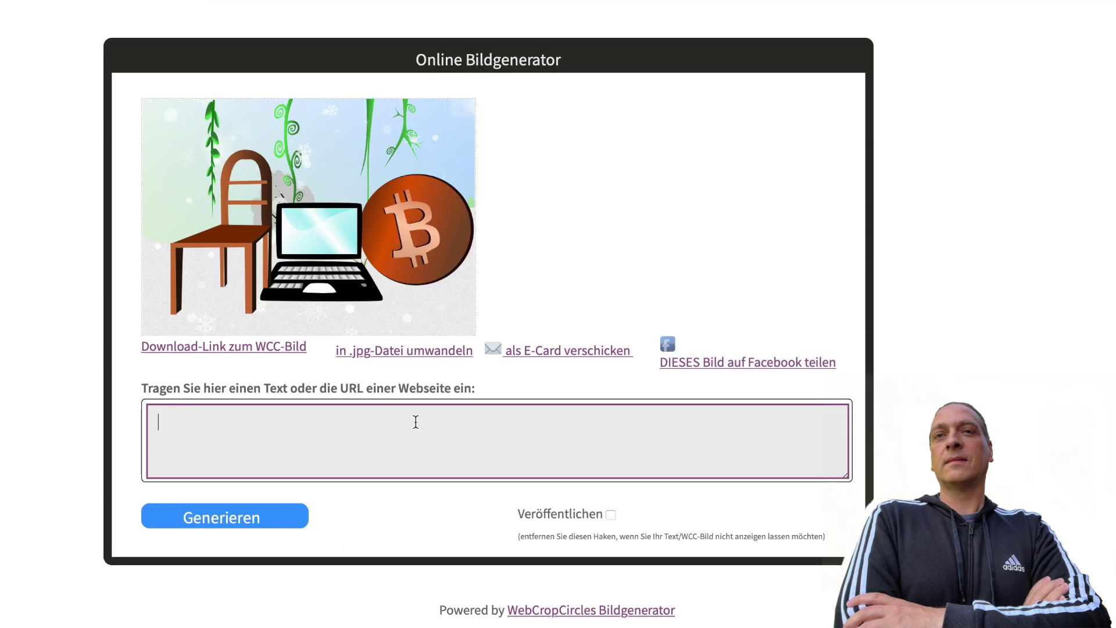
Generate an image from the text "ich sitze vor dem computer.".
{"action": "type", "text": "ich sitze vo "}
{"action": "type", "text": "r dem k"}
{"action": "type", "text": "omputer."}
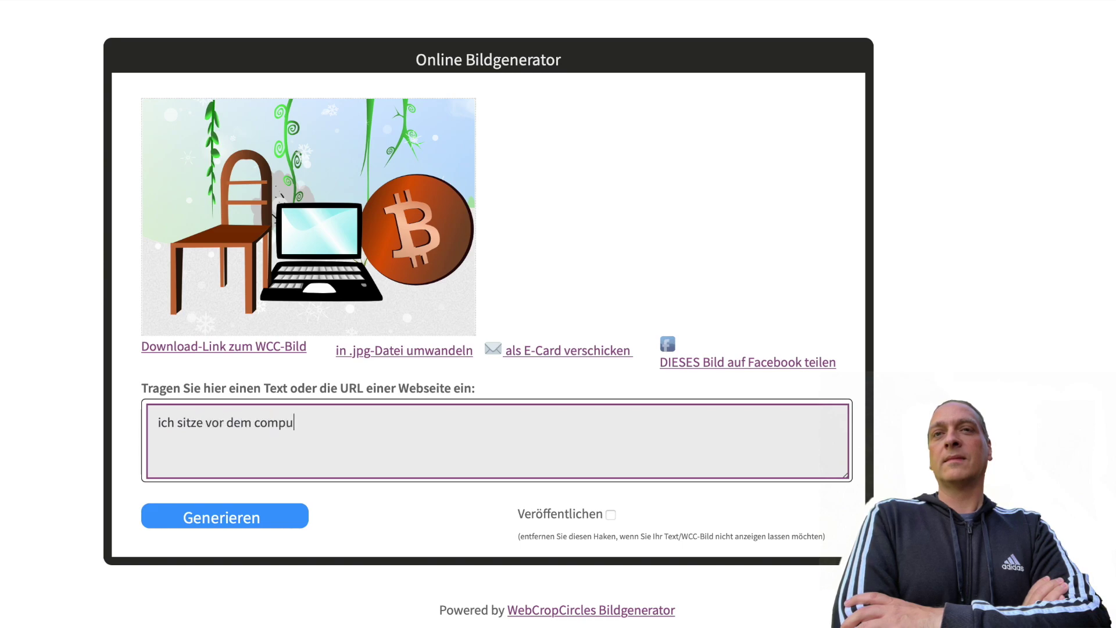
{"action": "left_click", "coordinate": [284, 523]}
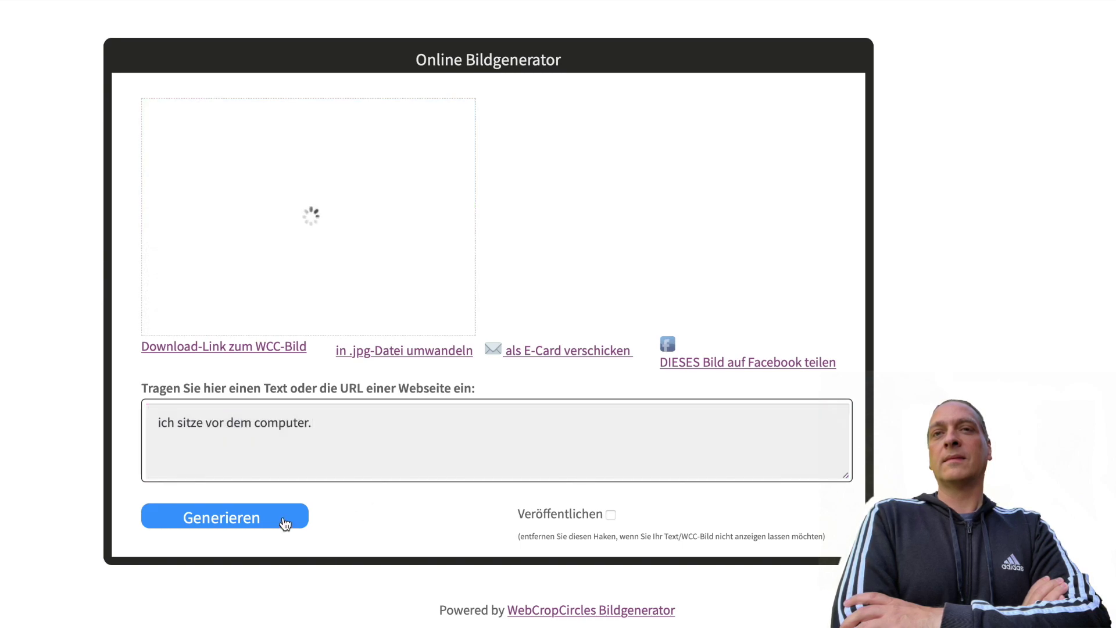
Append "meine Katze sitzt auf dem Stuhl." to the image text and generate the picture again.
{"action": "left_click", "coordinate": [413, 421]}
{"action": "type", "text": "meine Katze "}
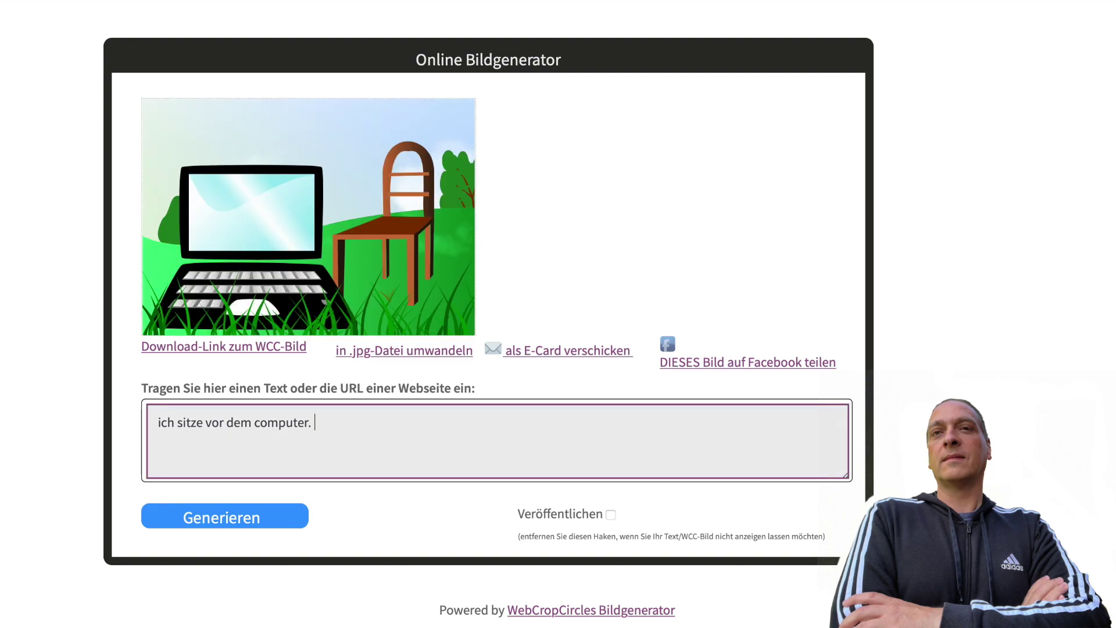
{"action": "type", "text": "i"}
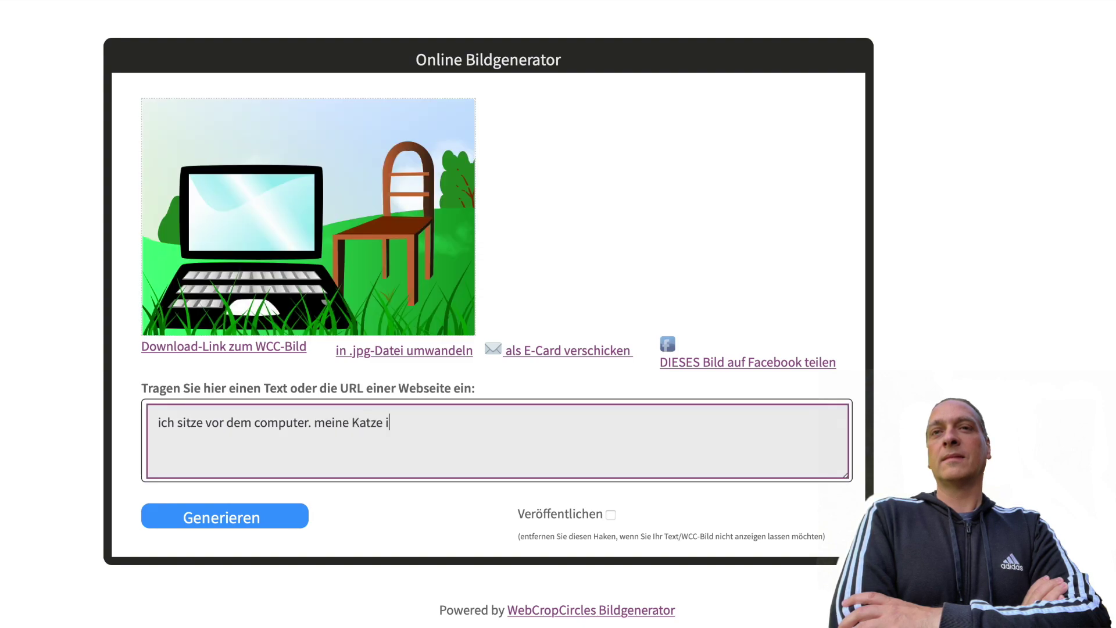
{"action": "key", "text": "BackSpace"}
{"action": "type", "text": "sitzt auf dem stuhl."}
{"action": "left_click", "coordinate": [213, 516]}
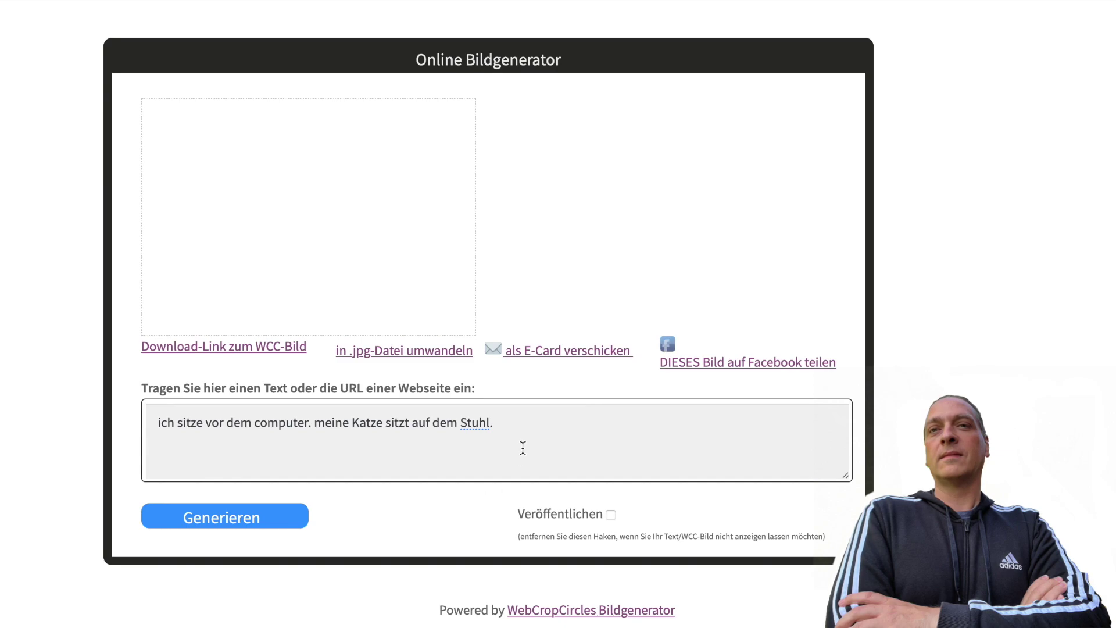
Extend the image text with "es schneit. bitcoin. Nebel. ranken" and regenerate the picture.
{"action": "left_click", "coordinate": [538, 431]}
{"action": "type", "text": "es schneit. bitcoin. Nebel. ranken"}
{"action": "left_click", "coordinate": [299, 519]}
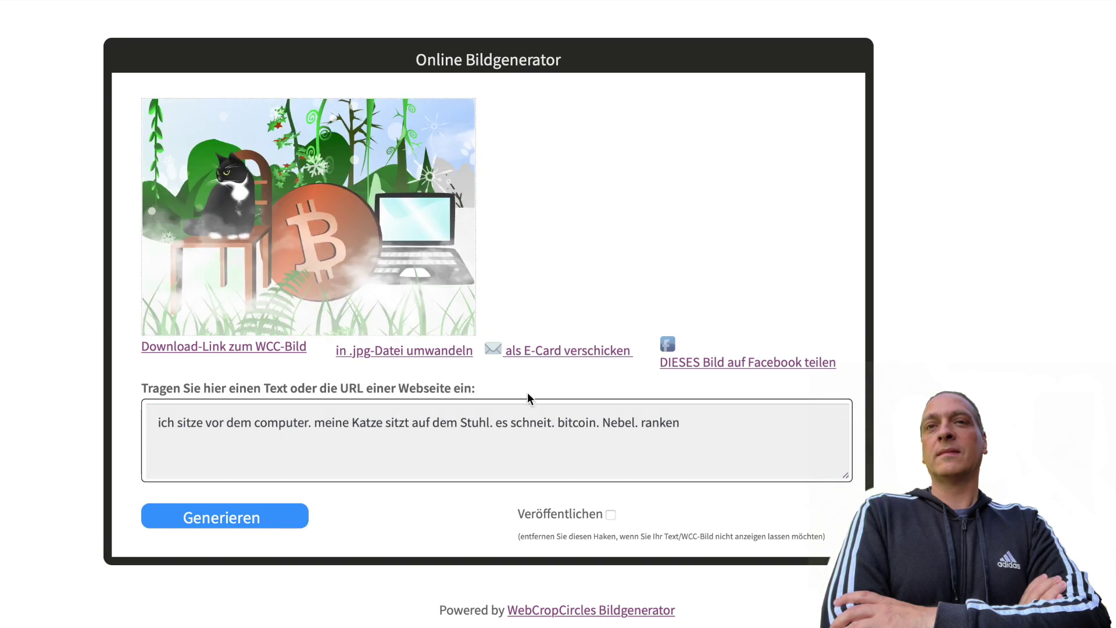
Add ". weihnachten Weihnachtsmann. bunte lichter" to the end of the image text and generate a new picture.
{"action": "left_click", "coordinate": [744, 427]}
{"action": "type", "text": ". "}
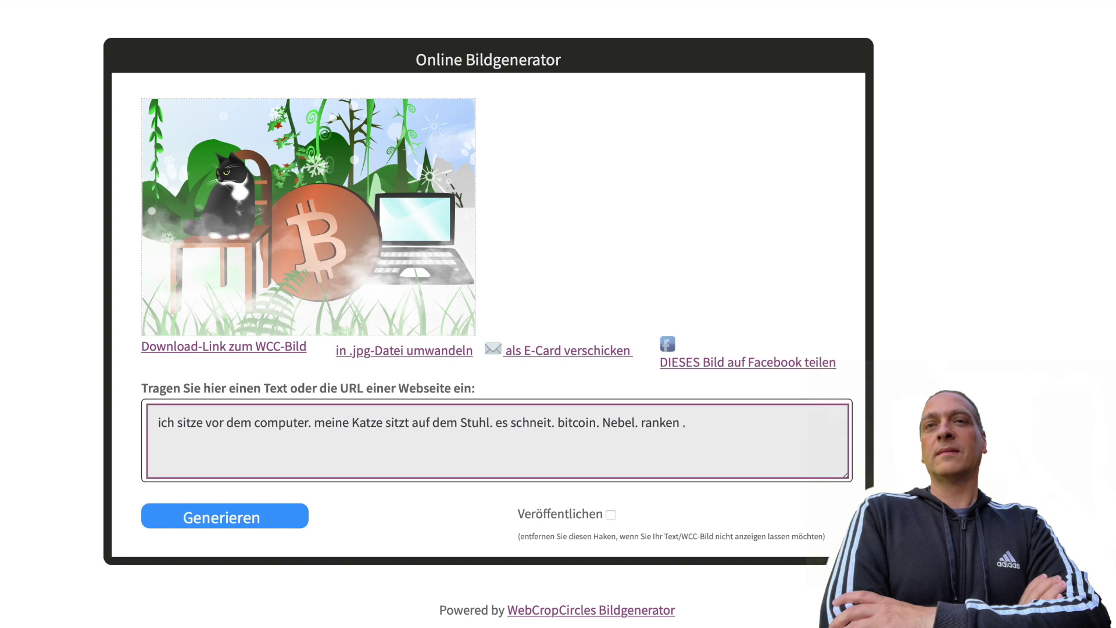
{"action": "type", "text": "we"}
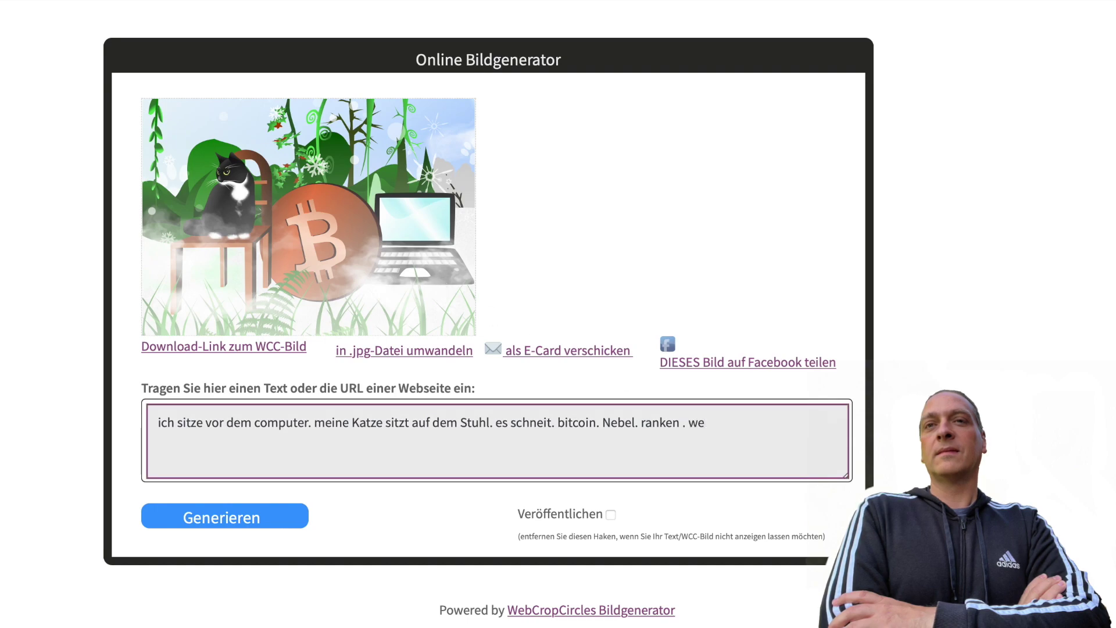
{"action": "type", "text": "ihnachte"}
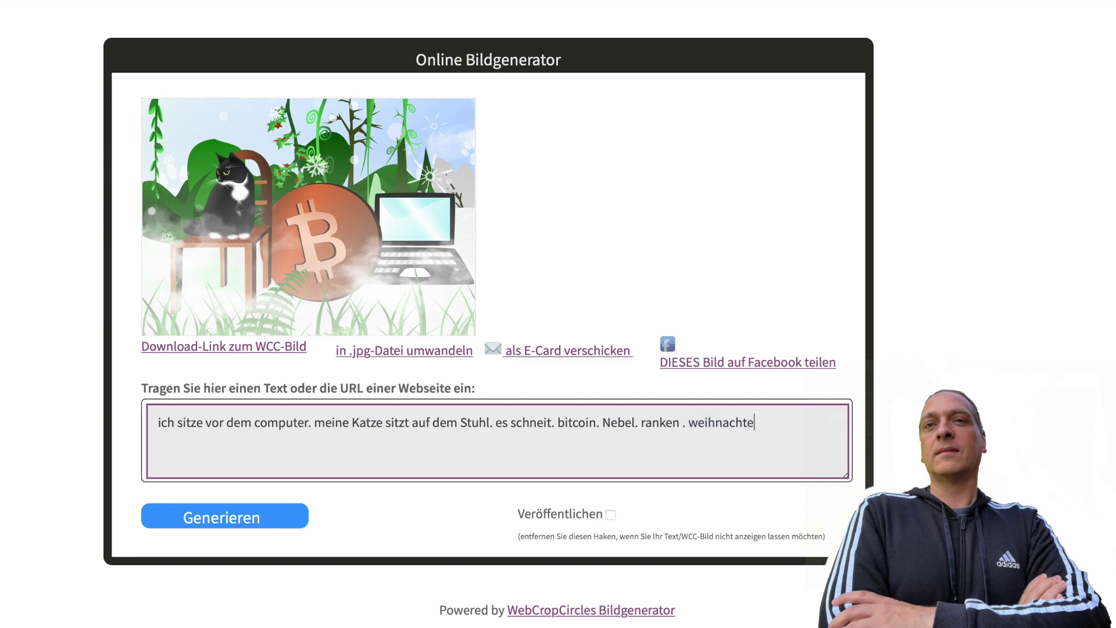
{"action": "type", "text": "n we"}
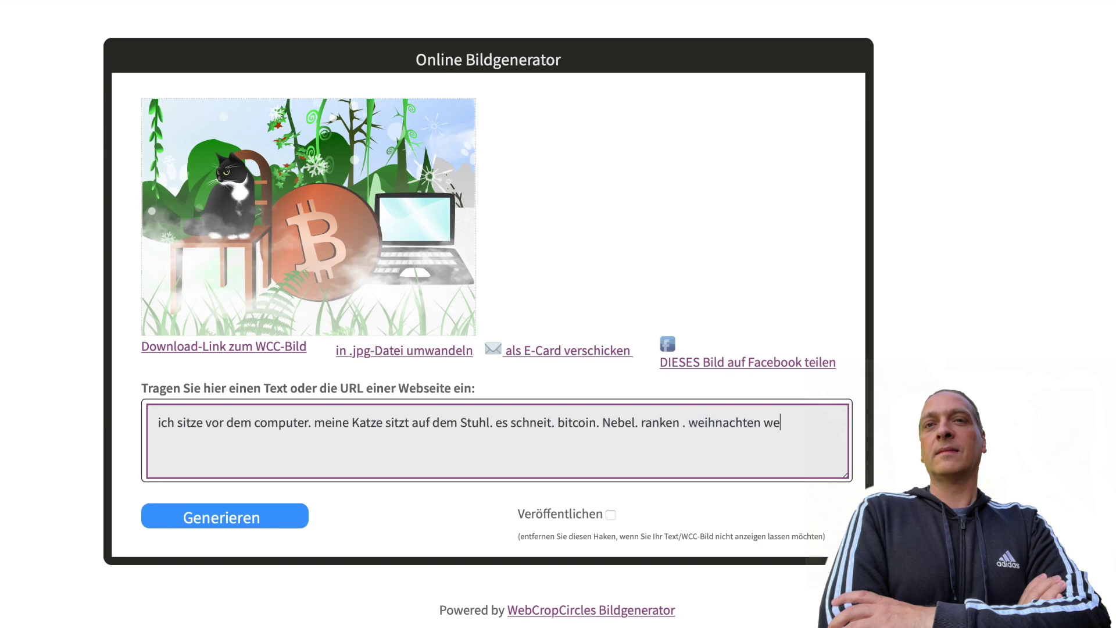
{"action": "type", "text": "ihnachtsmann"}
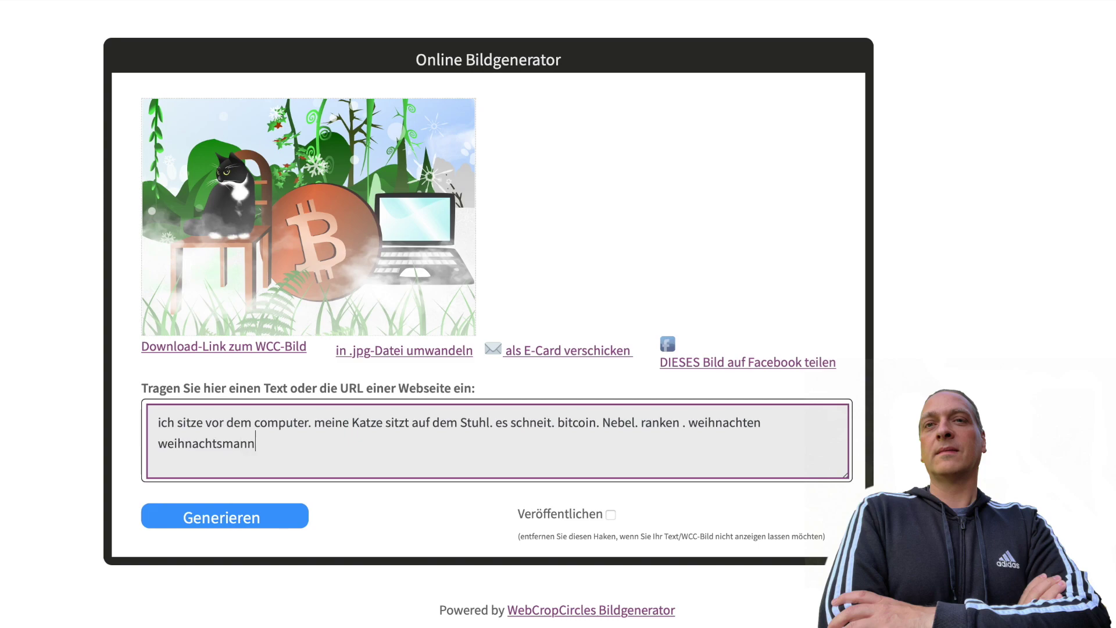
{"action": "type", "text": ". b"}
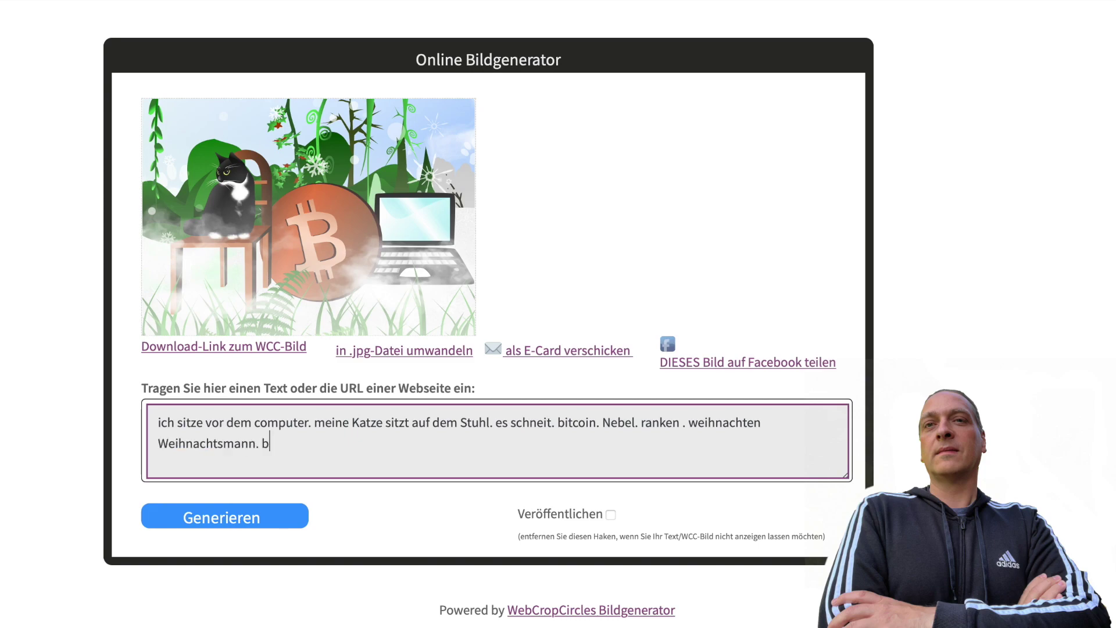
{"action": "type", "text": "unte"}
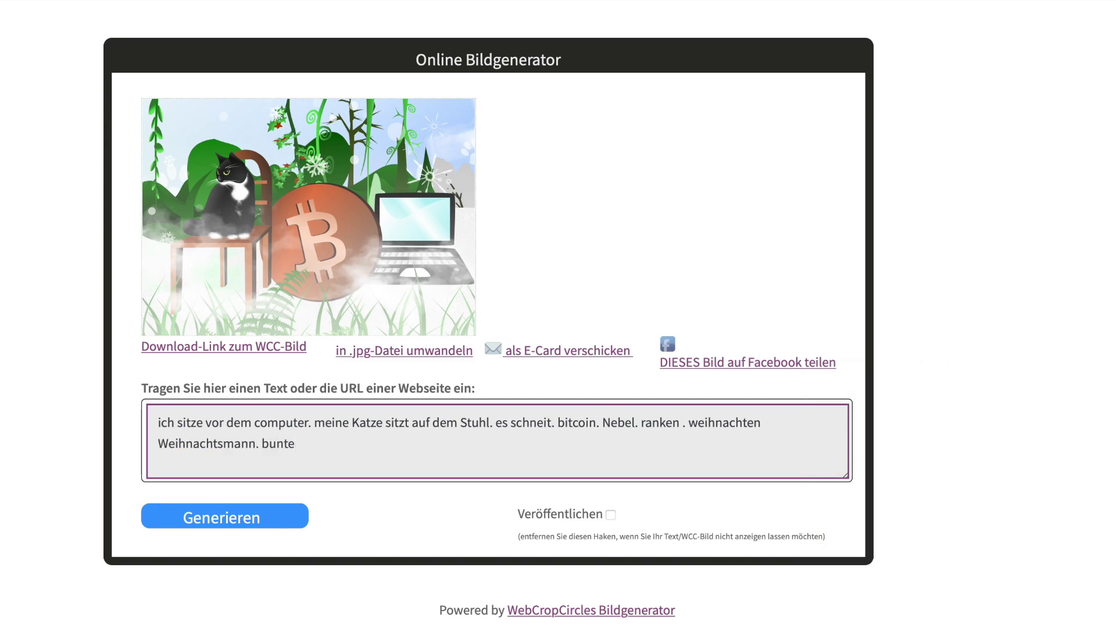
{"action": "type", "text": " lichter"}
{"action": "left_click", "coordinate": [298, 516]}
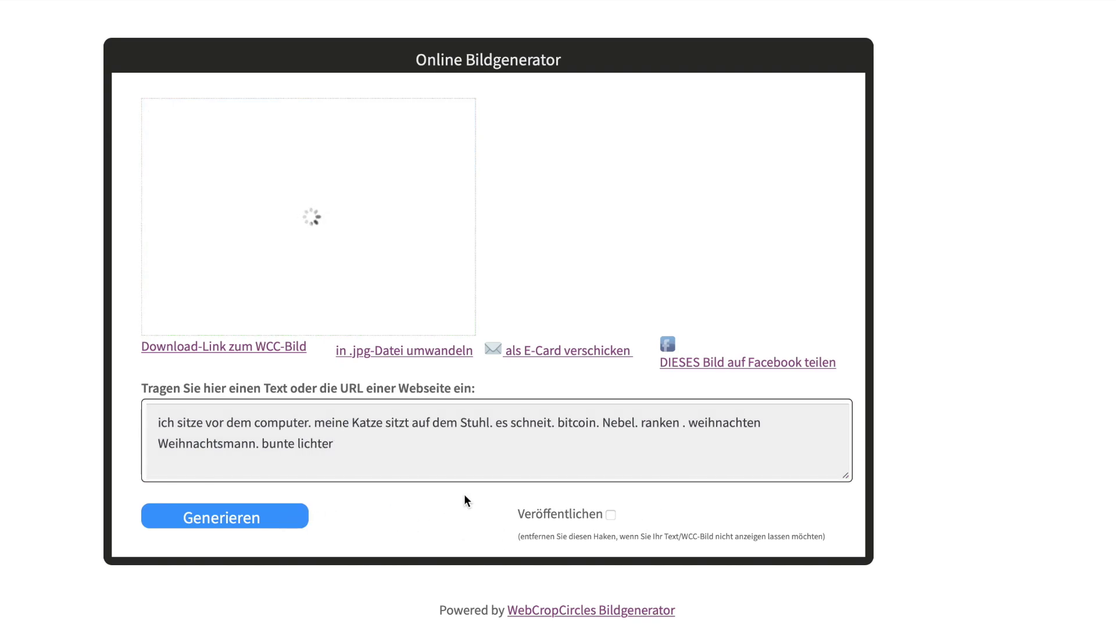
Add ". in der nacht" to the end of the image text and regenerate the picture.
{"action": "left_click", "coordinate": [473, 447]}
{"action": "type", "text": ". in der nacht"}
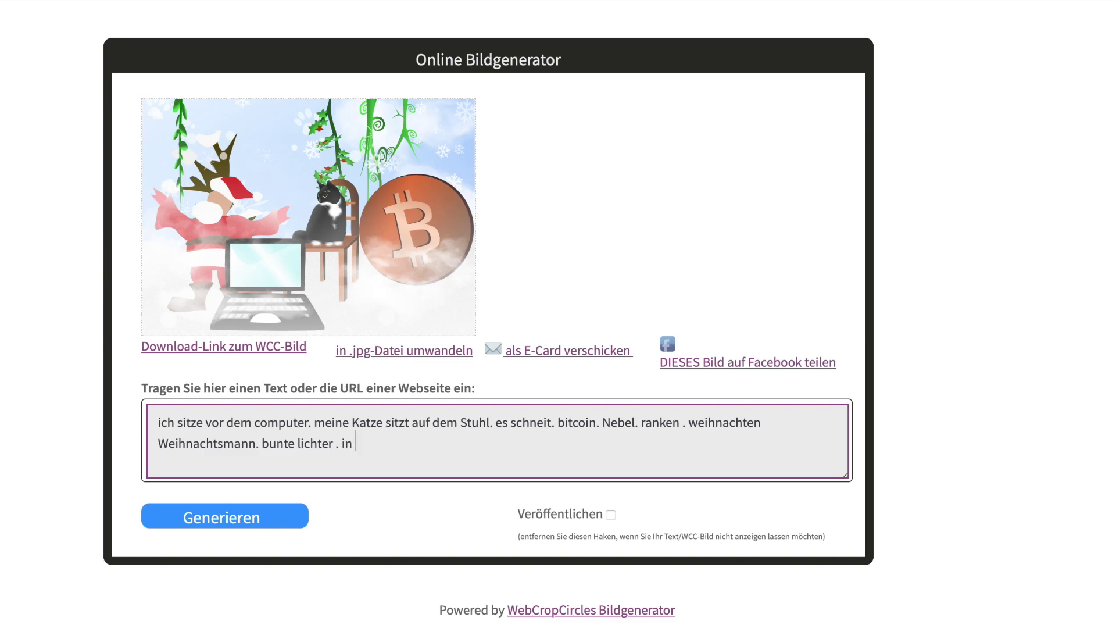
{"action": "left_click", "coordinate": [288, 526]}
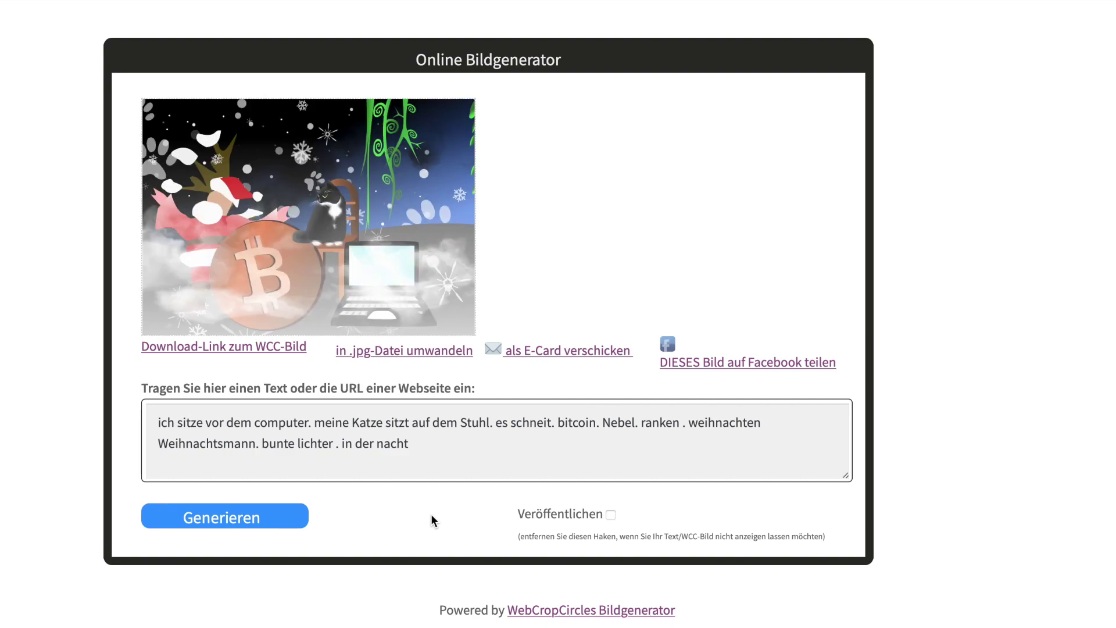
Append ".feuerwerk" to the image text and generate the picture once more.
{"action": "left_click", "coordinate": [502, 440]}
{"action": "type", "text": "."}
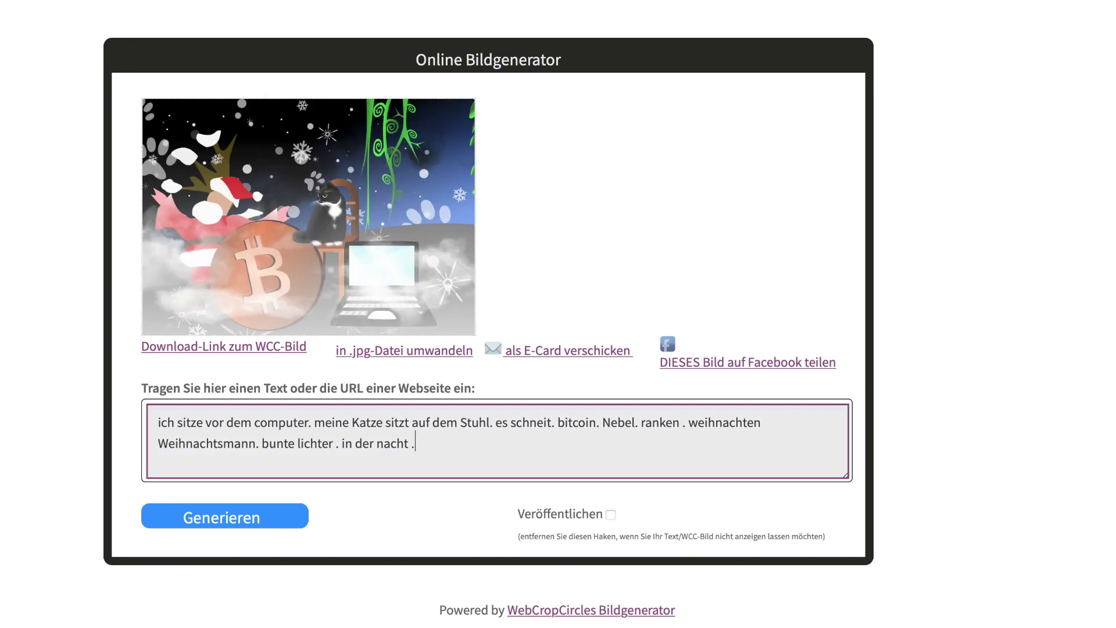
{"action": "type", "text": "feuerwerk"}
{"action": "left_click", "coordinate": [289, 522]}
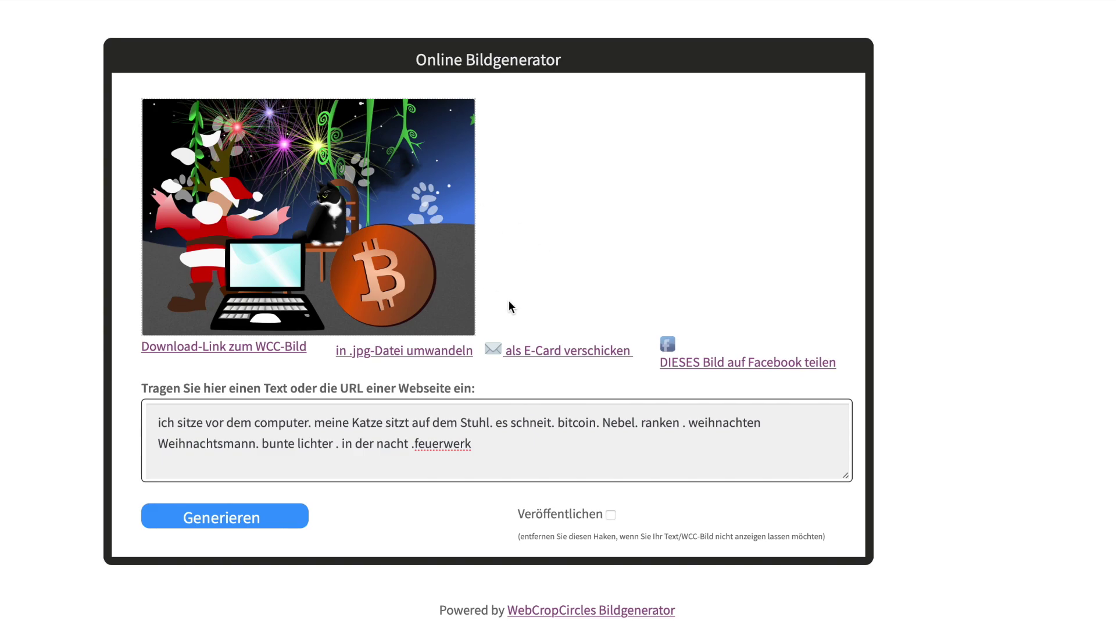
Look through the gallery of recently generated images and the source texts beside them.
{"action": "scroll", "coordinate": [487, 253], "scroll_direction": "down", "scroll_amount": 10}
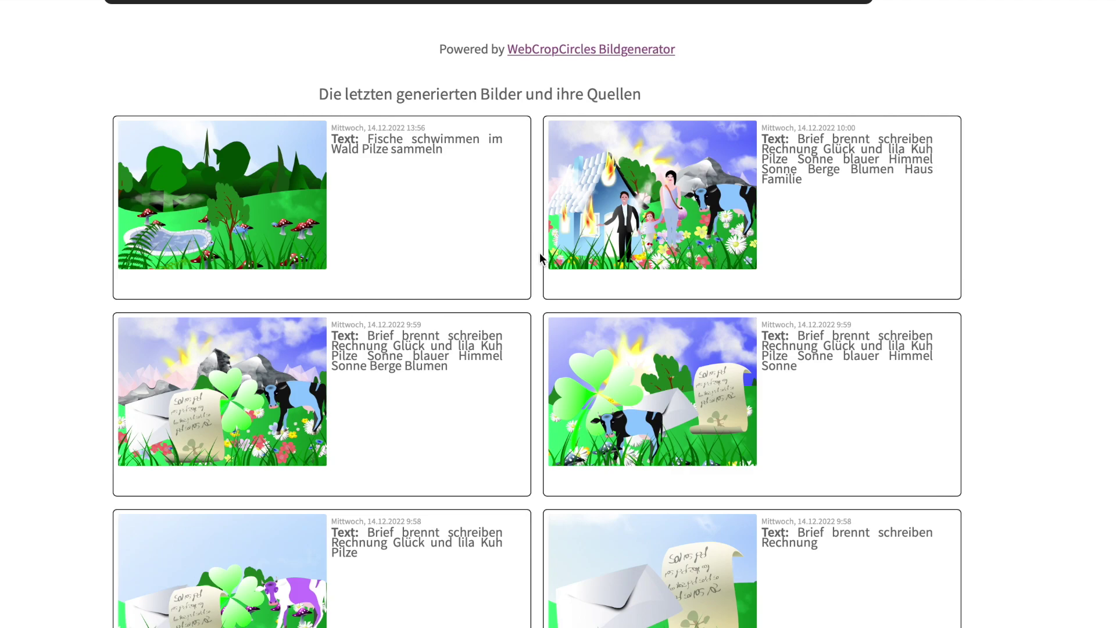
{"action": "scroll", "coordinate": [537, 276], "scroll_direction": "down", "scroll_amount": 4}
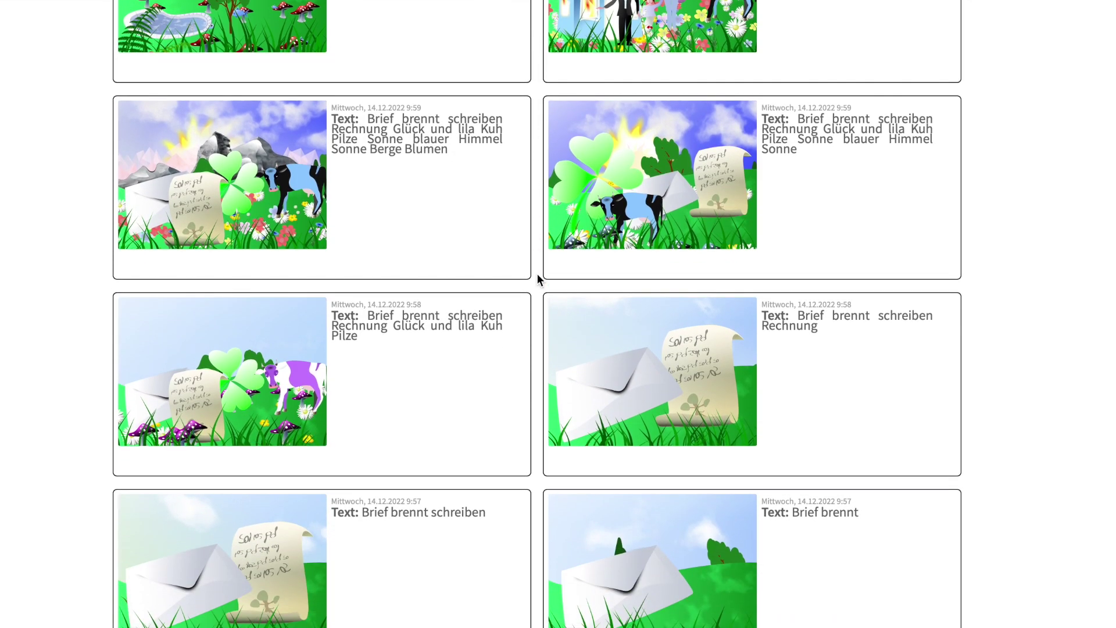
{"action": "scroll", "coordinate": [537, 277], "scroll_direction": "down", "scroll_amount": 3}
{"action": "scroll", "coordinate": [533, 194], "scroll_direction": "down", "scroll_amount": 1}
{"action": "scroll", "coordinate": [528, 196], "scroll_direction": "up", "scroll_amount": 1}
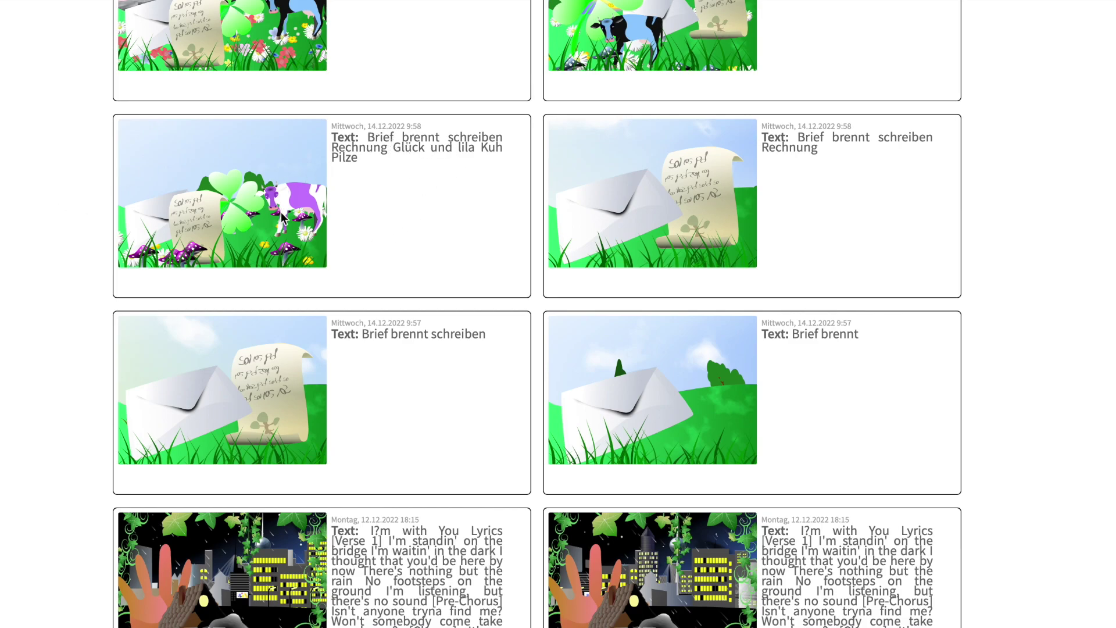
{"action": "scroll", "coordinate": [396, 205], "scroll_direction": "down", "scroll_amount": 6}
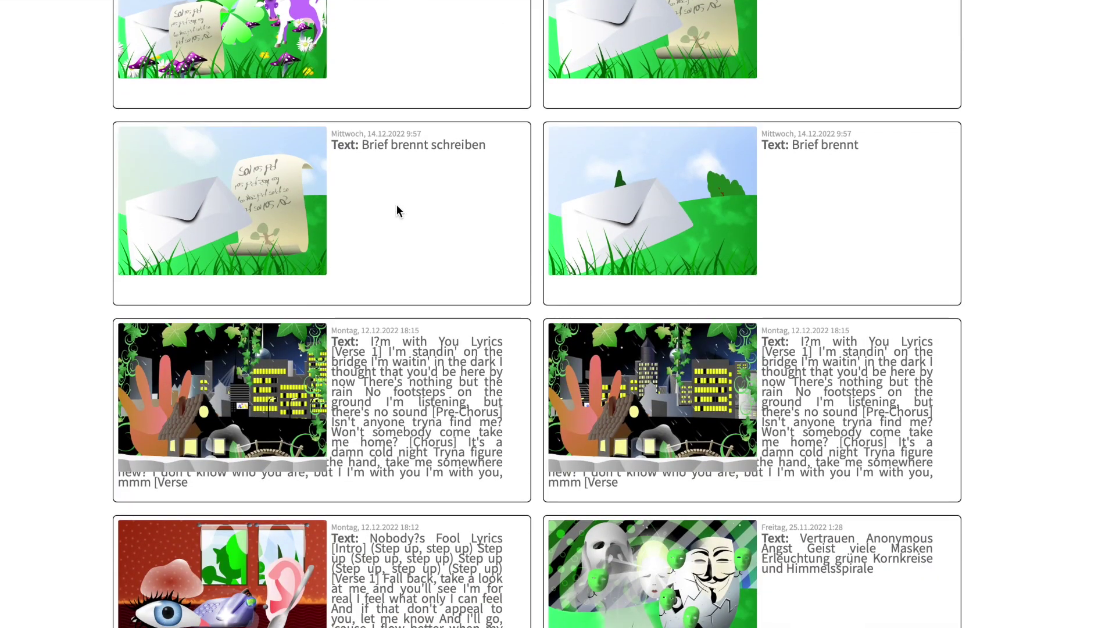
{"action": "scroll", "coordinate": [396, 205], "scroll_direction": "up", "scroll_amount": 1}
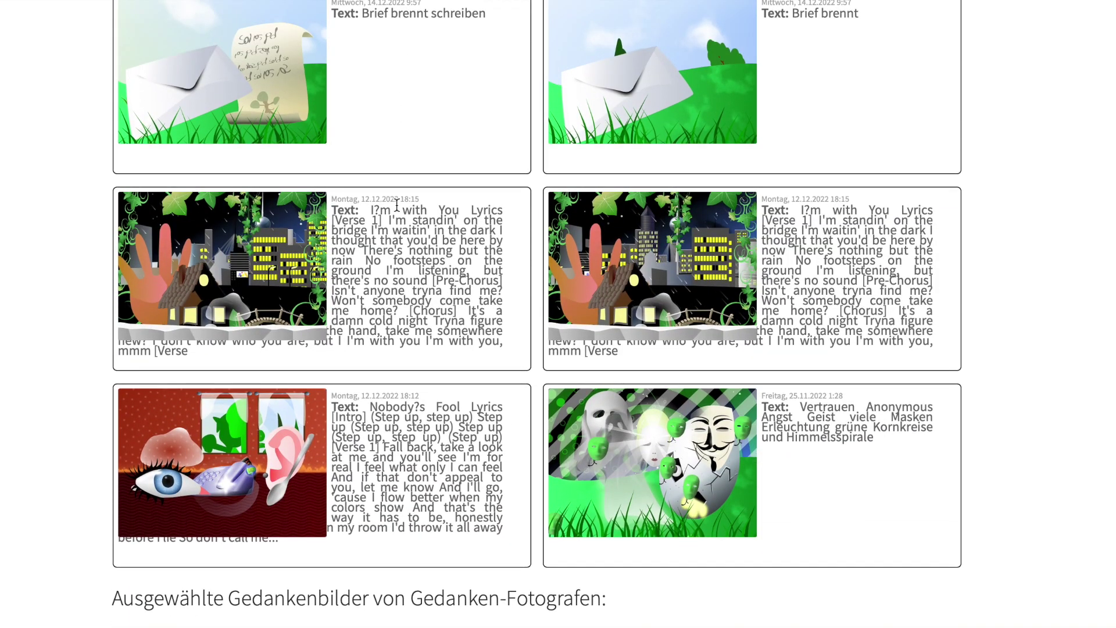
{"action": "scroll", "coordinate": [445, 296], "scroll_direction": "up", "scroll_amount": 10}
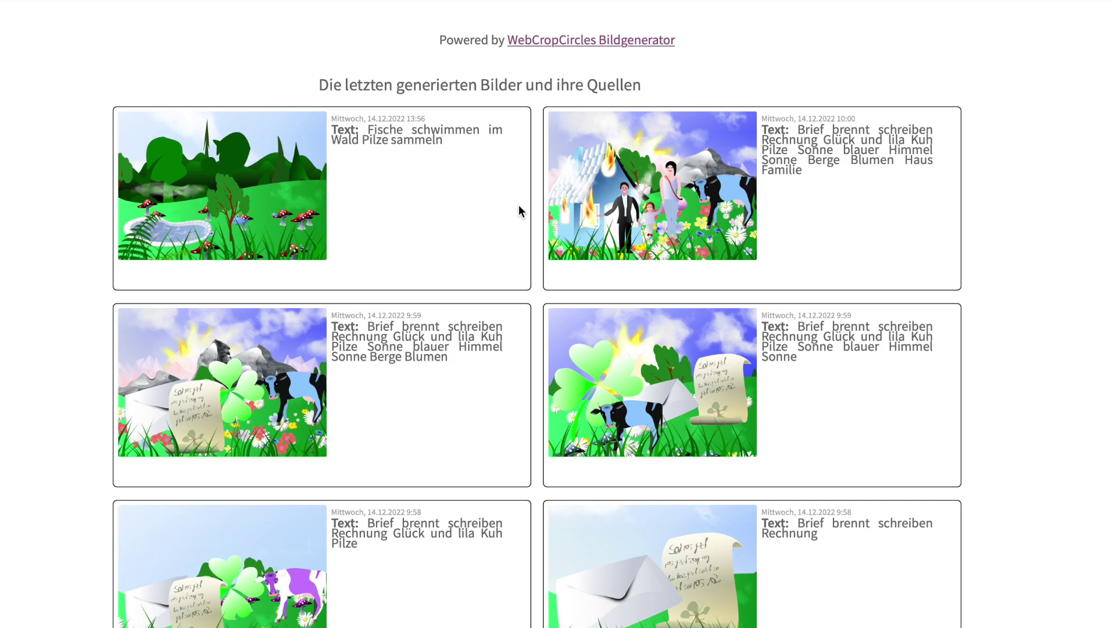
Switch to ChatGPT and begin the prompt "schreibe mir einen Werbetext für eine neue Schokoladensorte. sie hat" without sending it.
{"action": "left_click", "coordinate": [1098, 1]}
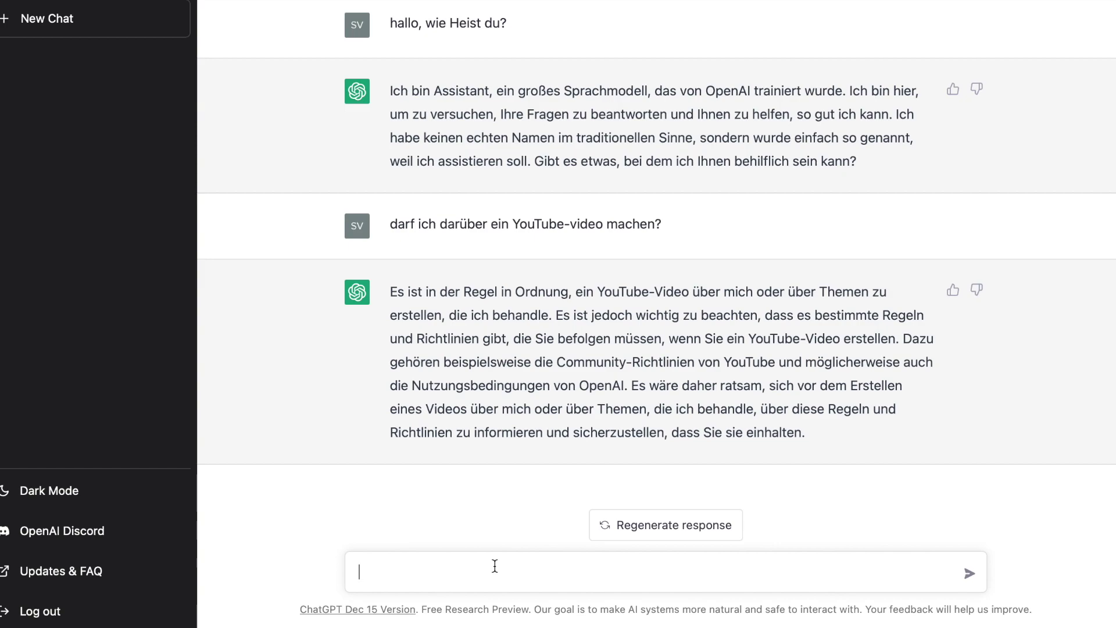
{"action": "type", "text": "schreibe mir ein"}
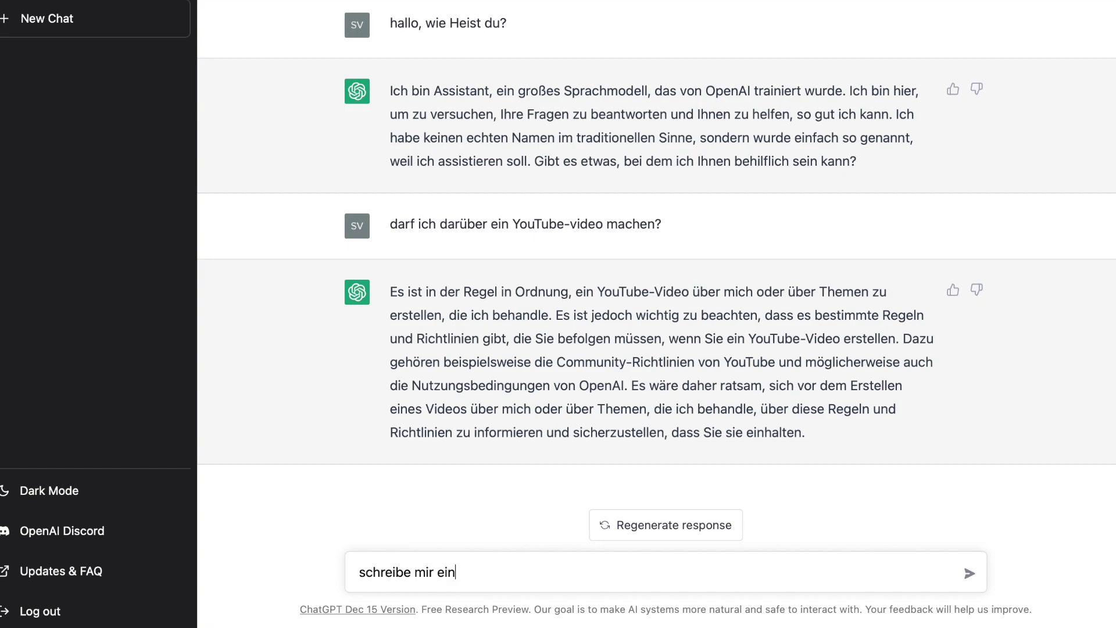
{"action": "type", "text": "en werbetext fü"}
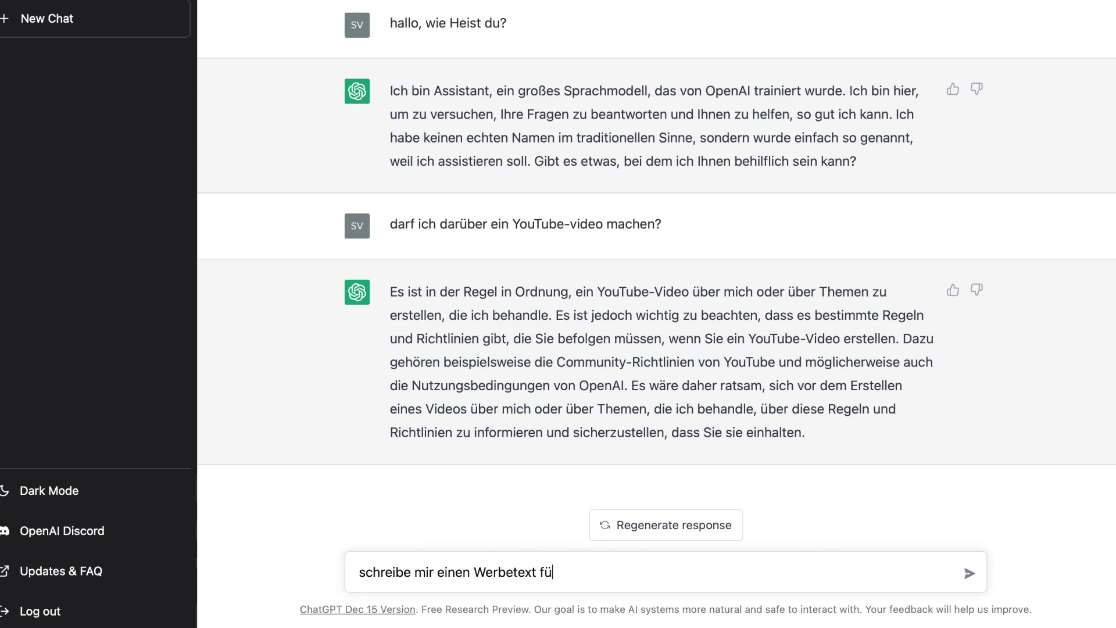
{"action": "type", "text": "r eine neue schokolad"}
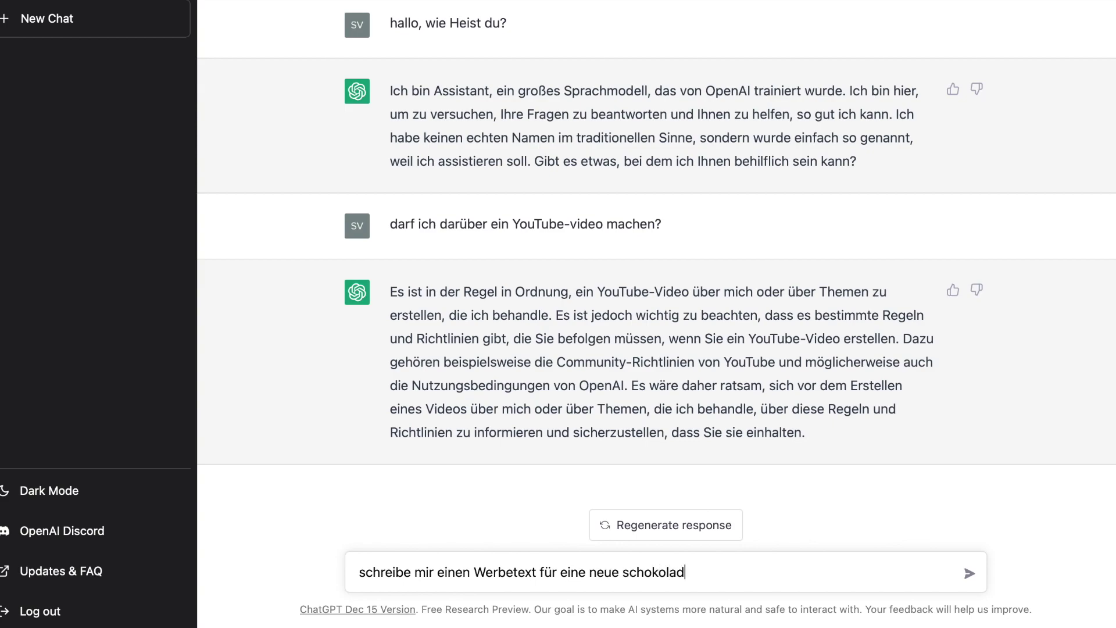
{"action": "type", "text": "enart. sie"}
{"action": "key", "text": "BackSpace"}
{"action": "key", "text": "BackSpace"}
{"action": "key", "text": "BackSpace"}
{"action": "key", "text": "BackSpace"}
{"action": "key", "text": "BackSpace"}
{"action": "key", "text": "BackSpace"}
{"action": "key", "text": "BackSpace"}
{"action": "key", "text": "BackSpace"}
{"action": "key", "text": "BackSpace"}
{"action": "key", "text": "BackSpace"}
{"action": "type", "text": "nsorte. sie hat "}
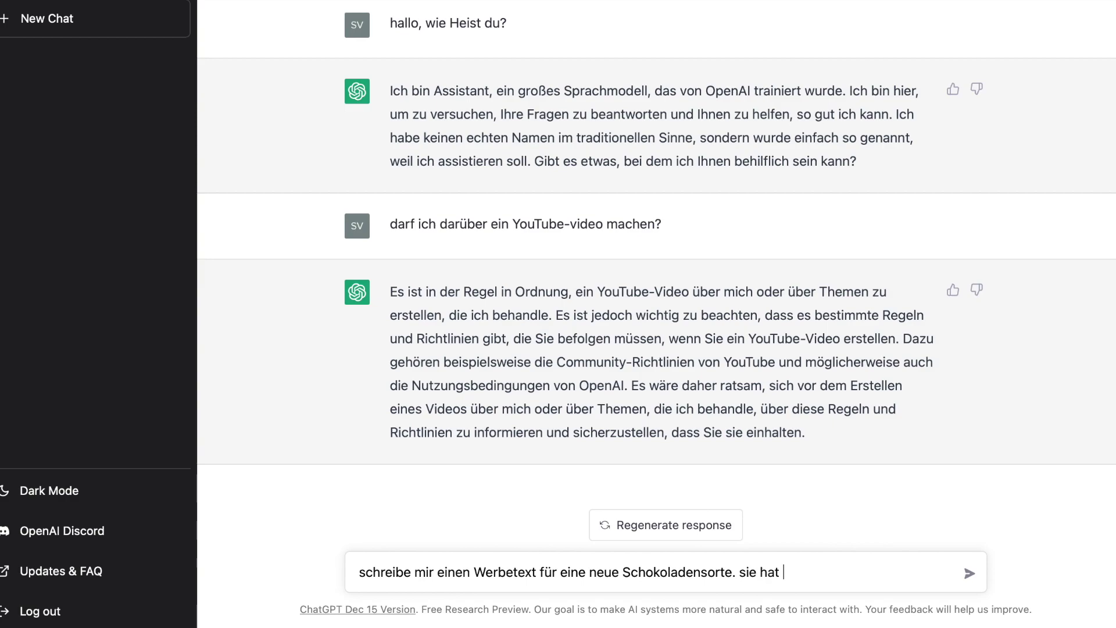
Continue the prompt with "Erdbeergeschmack und Anteile an weisser Schokolade. baue".
{"action": "type", "text": "erdbee"}
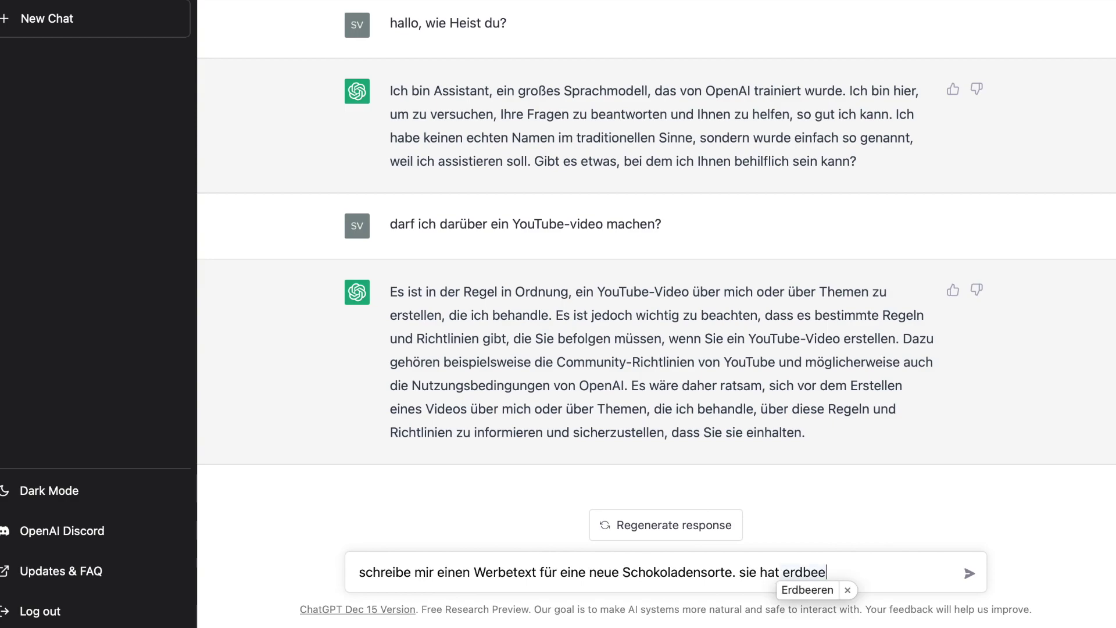
{"action": "type", "text": "rgeschmack. "}
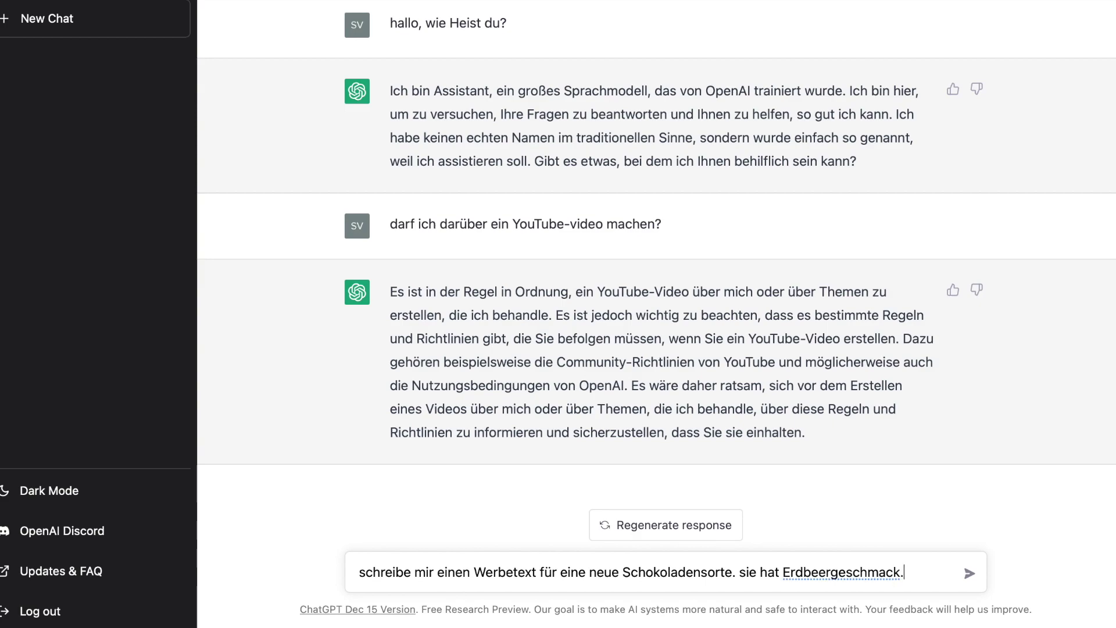
{"action": "type", "text": "un"}
{"action": "key", "text": "BackSpace"}
{"action": "key", "text": "BackSpace"}
{"action": "key", "text": "BackSpace"}
{"action": "key", "text": "BackSpace"}
{"action": "type", "text": "und Anteile "}
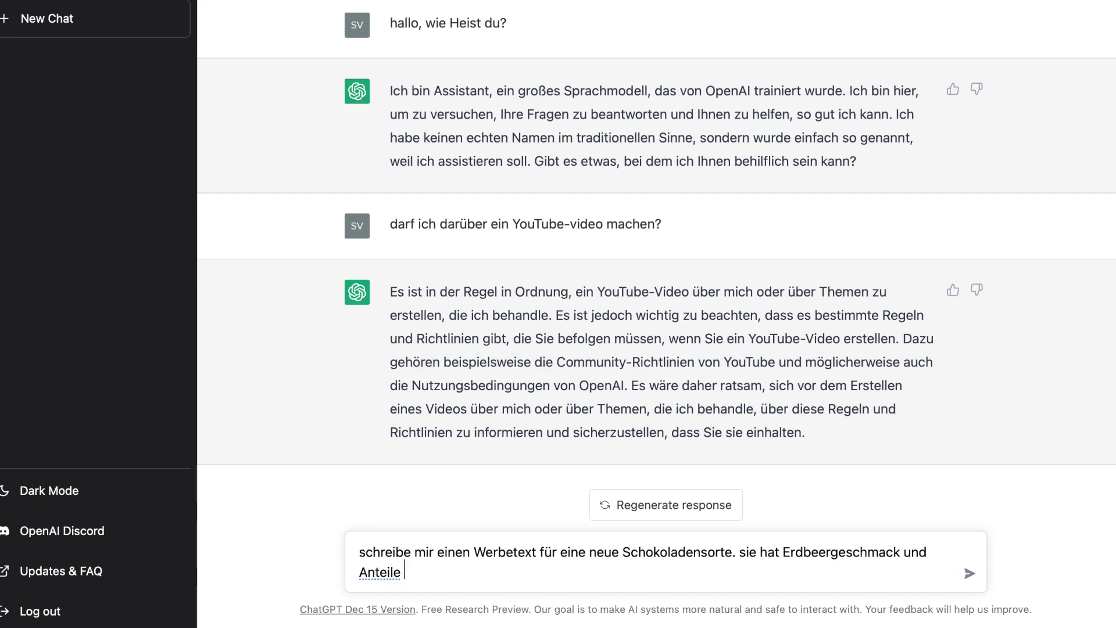
{"action": "type", "text": "an weisser scho"}
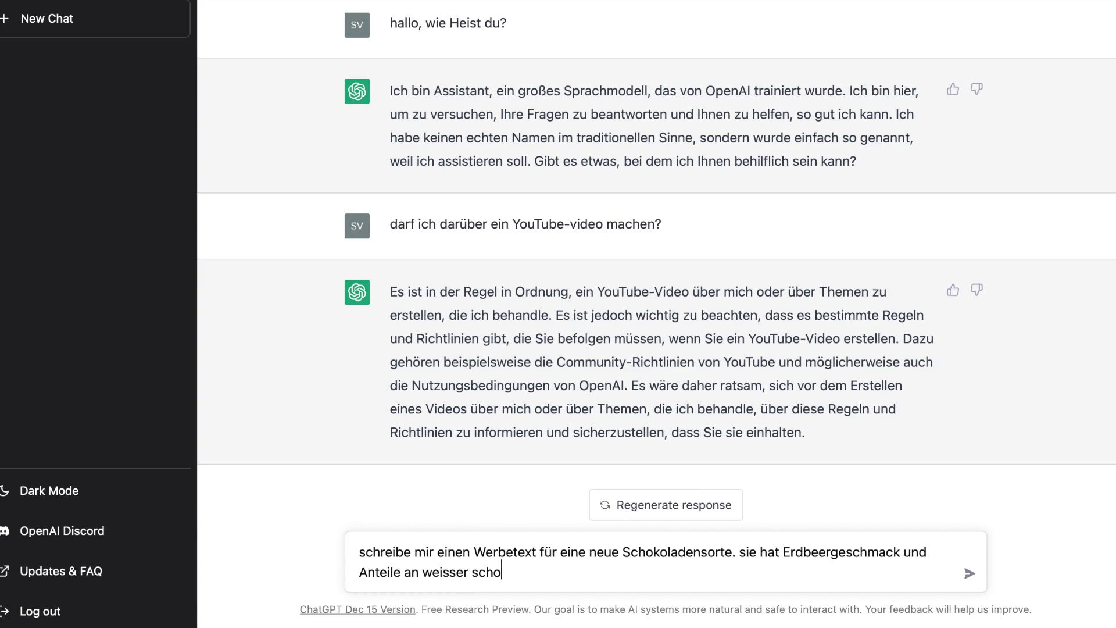
{"action": "type", "text": "kolade. baue "}
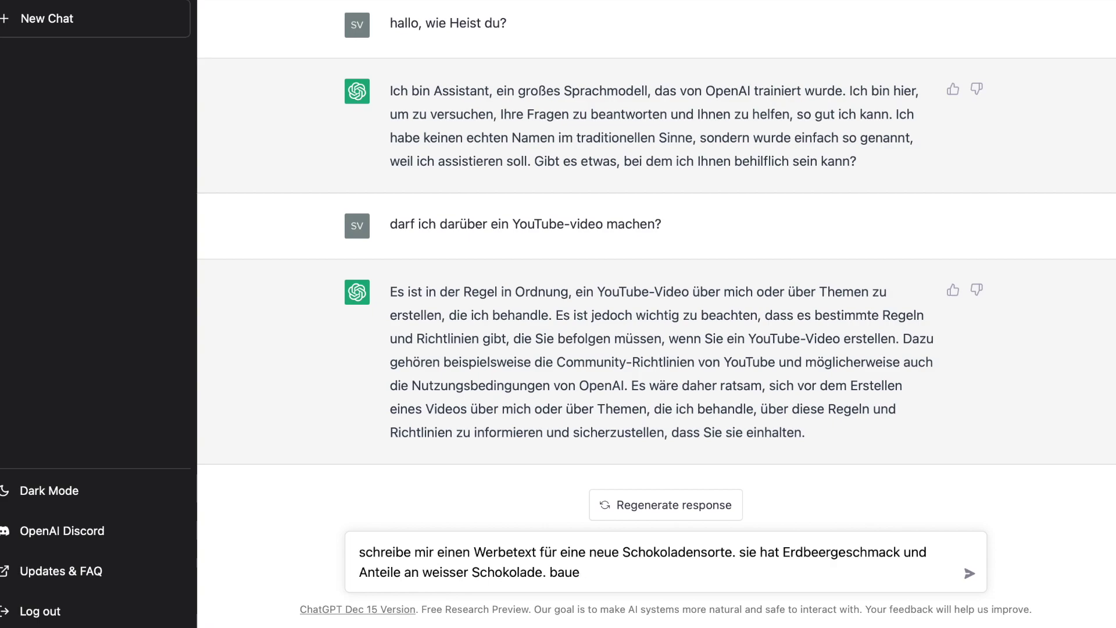
Continue the chocolate advertisement prompt with "einen roten Yeti mit blauen Socken in die Geschichte mit ein.".
{"action": "type", "text": "einen ro"}
{"action": "type", "text": "ten "}
{"action": "type", "text": "Bet"}
{"action": "key", "text": "BackSpace"}
{"action": "key", "text": "BackSpace"}
{"action": "key", "text": "BackSpace"}
{"action": "type", "text": "Yeti "}
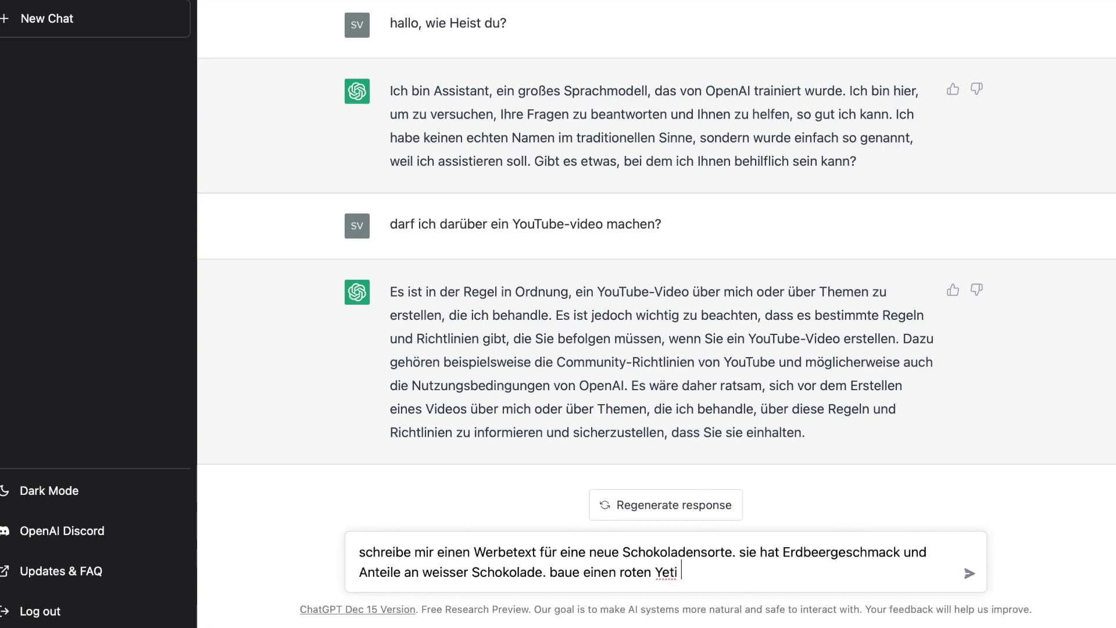
{"action": "type", "text": "mit blauen socken in"}
{"action": "type", "text": "die "}
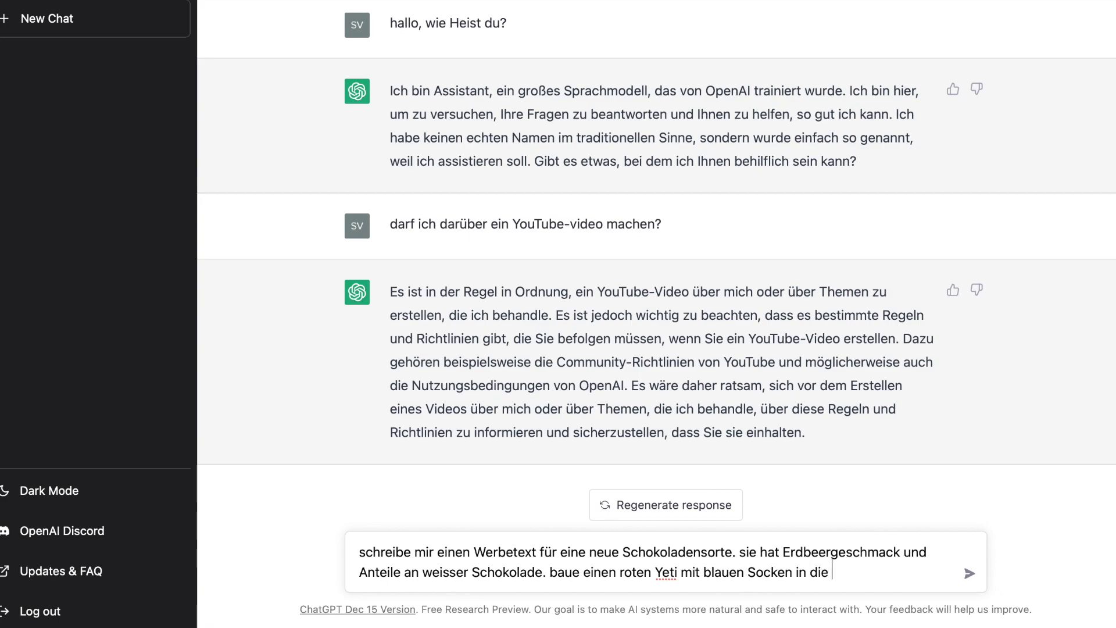
{"action": "type", "text": "Geschichte mit e"}
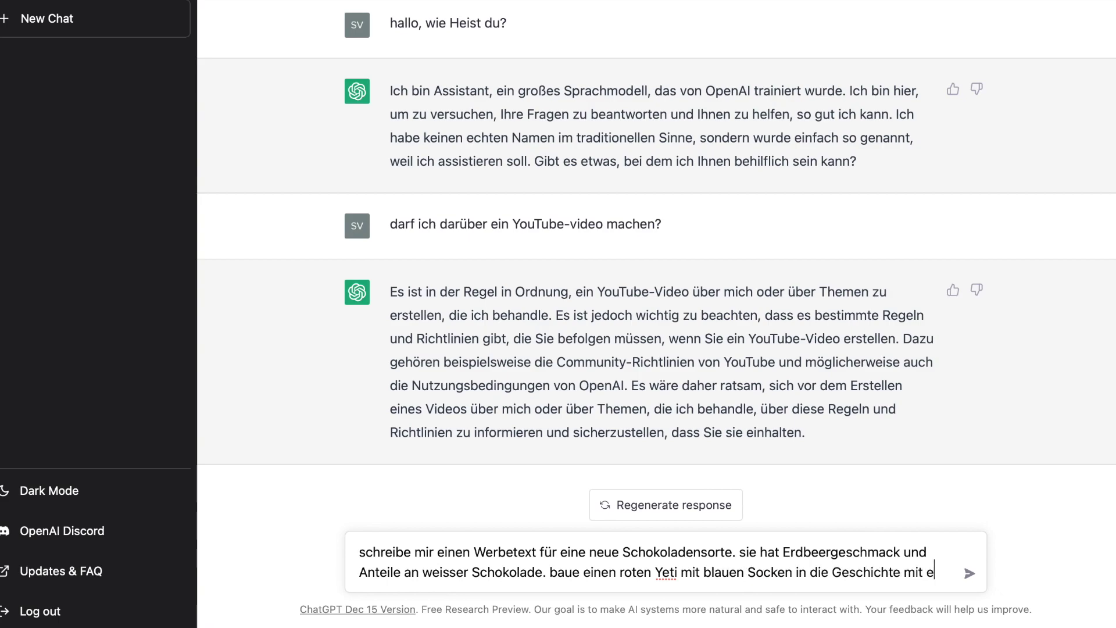
{"action": "type", "text": "in. Yeti se"}
Finish the prompt with "der Yeti spekuliert manchmal mit bitcoin." and send it to ChatGPT.
{"action": "key", "text": "BackSpace"}
{"action": "key", "text": "shift+super+Left"}
{"action": "type", "text": "d"}
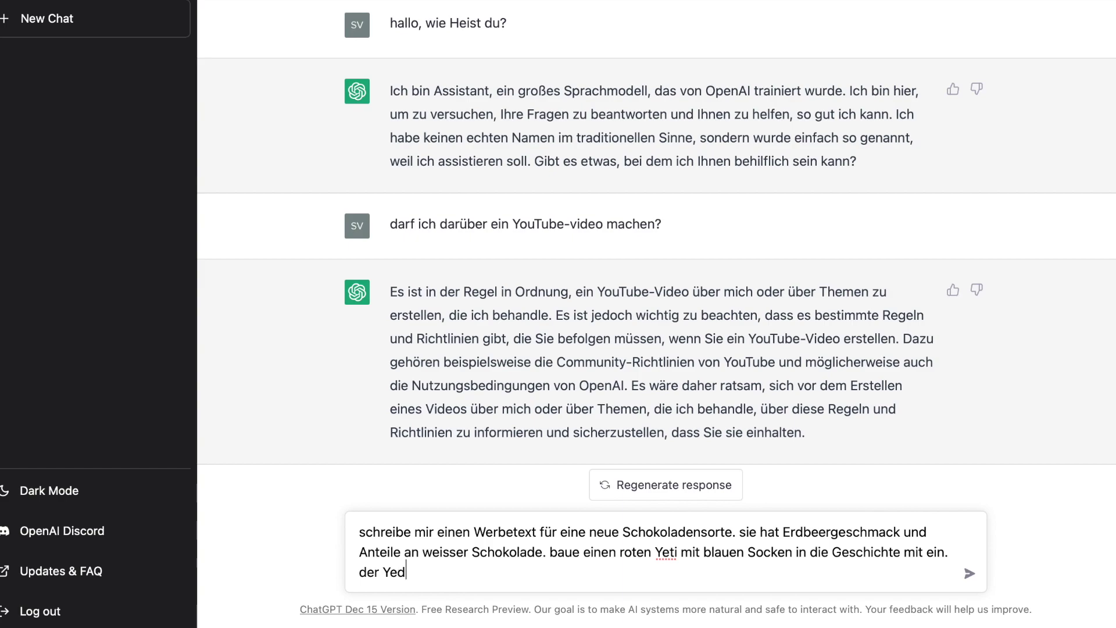
{"action": "key", "text": "BackSpace"}
{"action": "type", "text": "ti spekulier"}
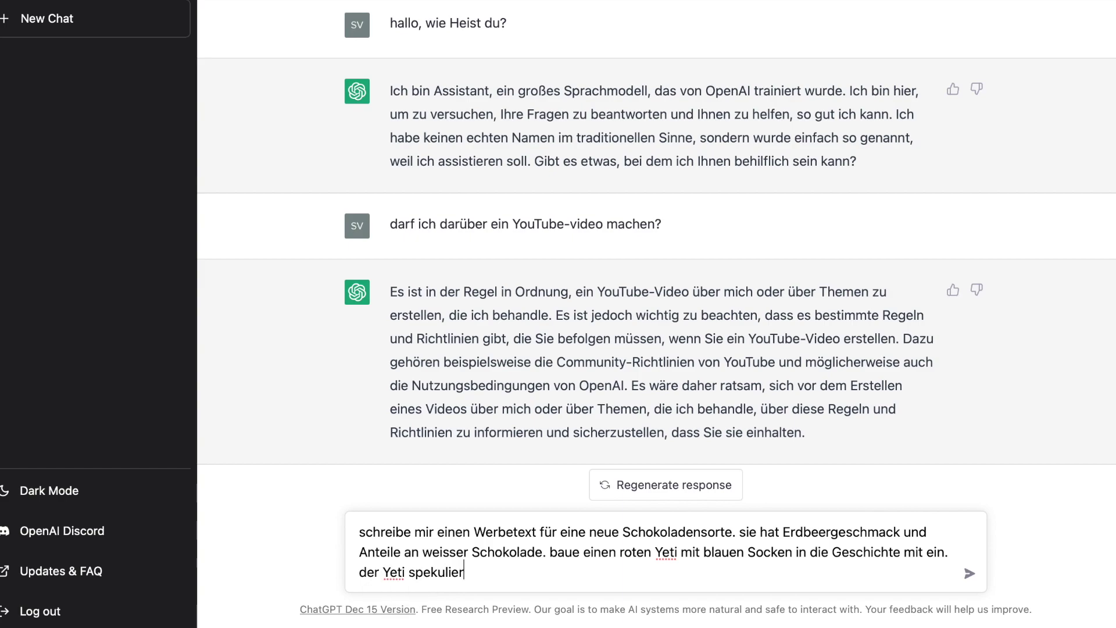
{"action": "type", "text": "t manchmal mit bitcoin."}
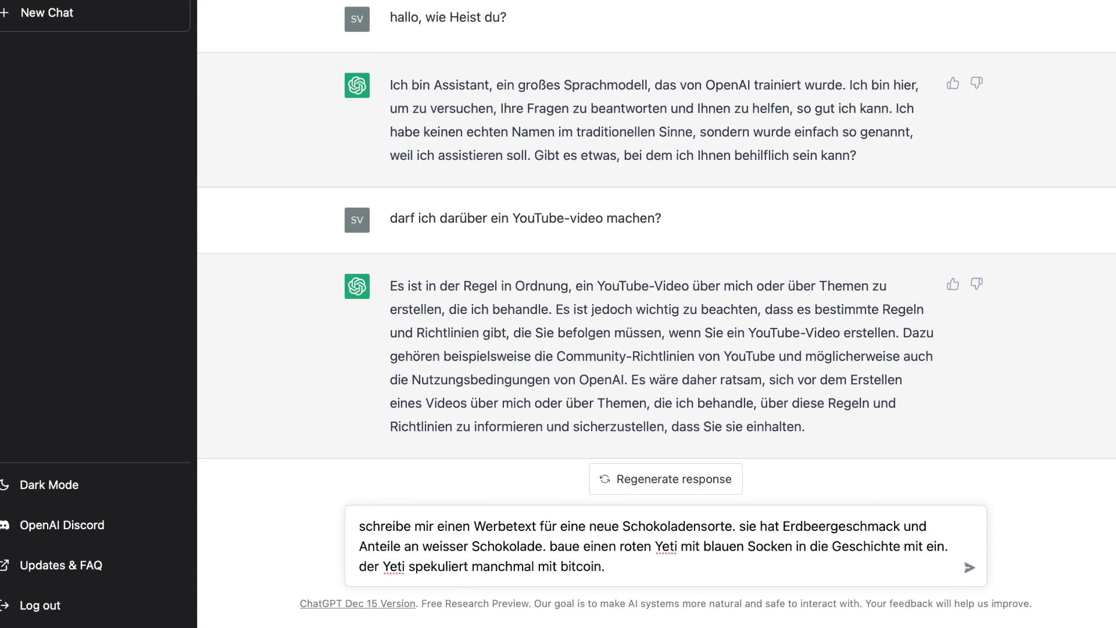
{"action": "left_click", "coordinate": [968, 574]}
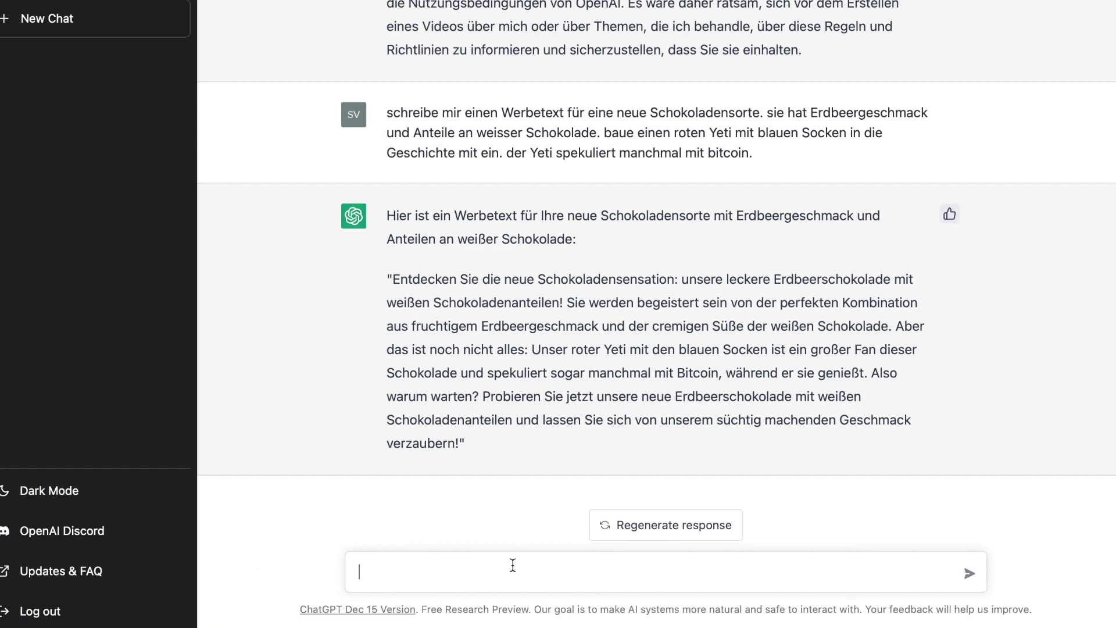
Begin a new prompt with "schreibe mir ein Märchen über einen Crypto Trader, der in".
{"action": "type", "text": "chreibe mir eine"}
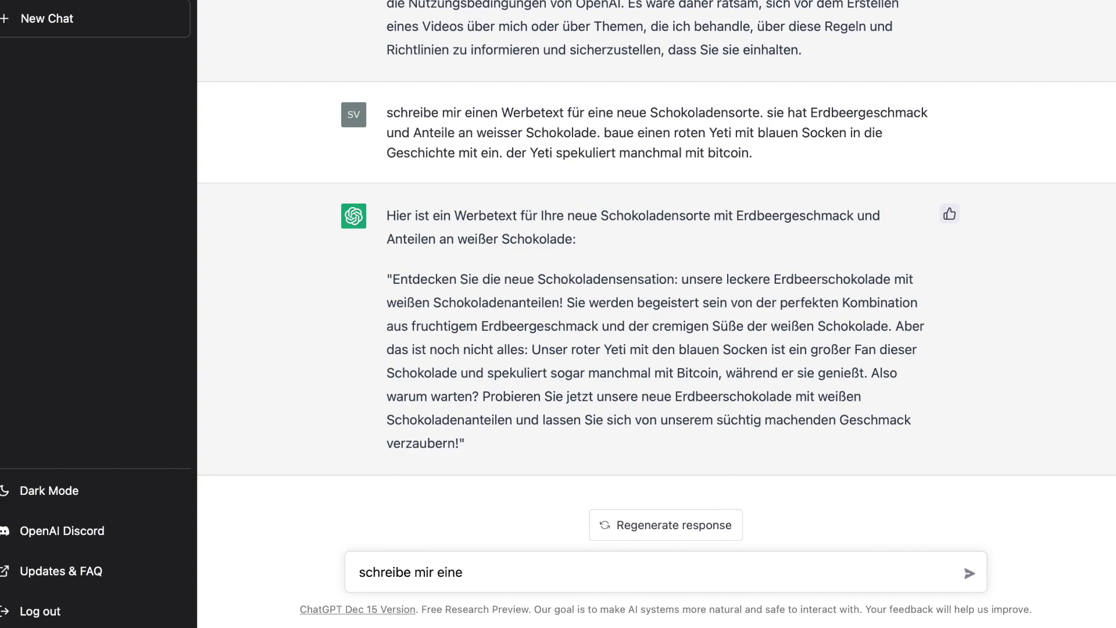
{"action": "key", "text": "BackSpace"}
{"action": "key", "text": "BackSpace"}
{"action": "type", "text": "n Märchen über einen Crypto t"}
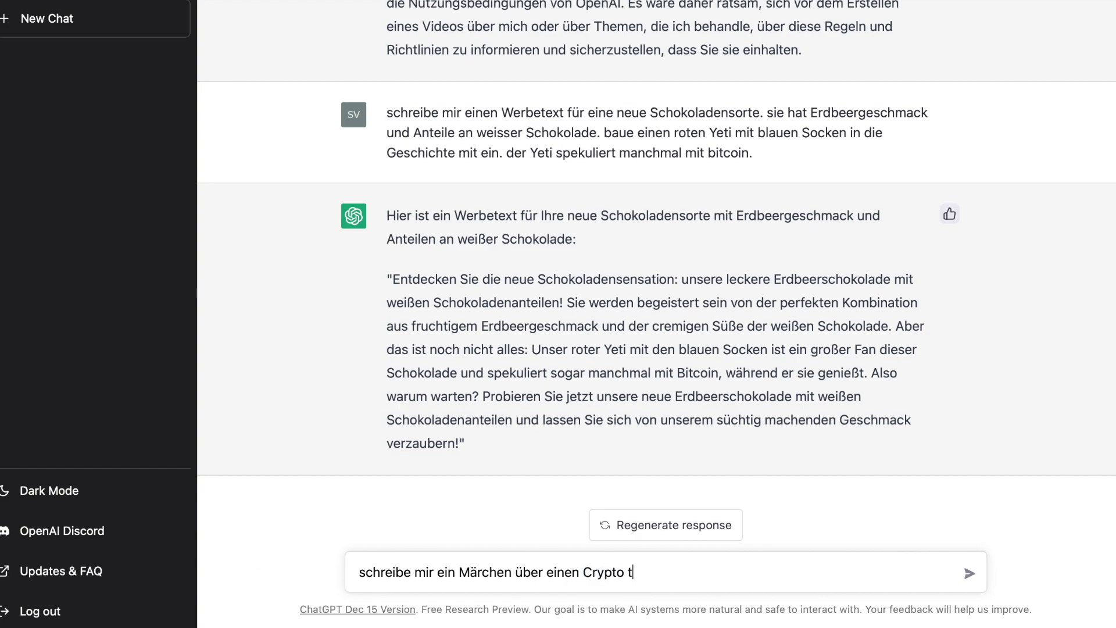
{"action": "type", "text": "rader"}
{"action": "key", "text": "BackSpace"}
{"action": "key", "text": "BackSpace"}
{"action": "type", "text": "der, der in"}
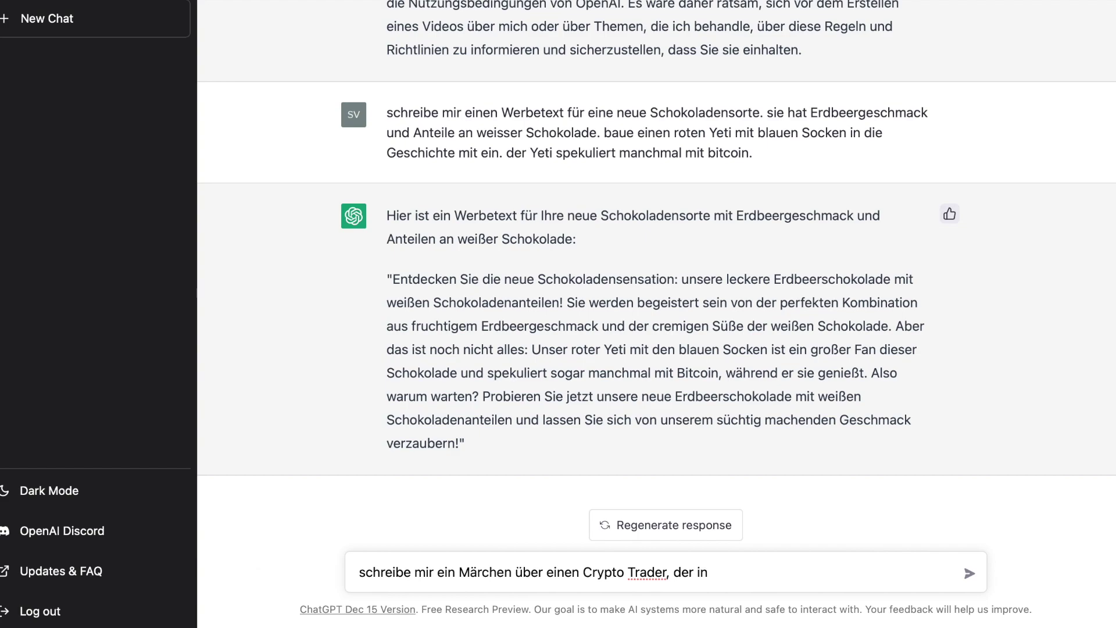
Continue the fairy tale prompt with "Bielefeld lebt. er arbeitet in der uni in der Caffeteria und kauft eines Tages bitcoin".
{"action": "type", "text": " Bielefeld lebt. er arbeitet"}
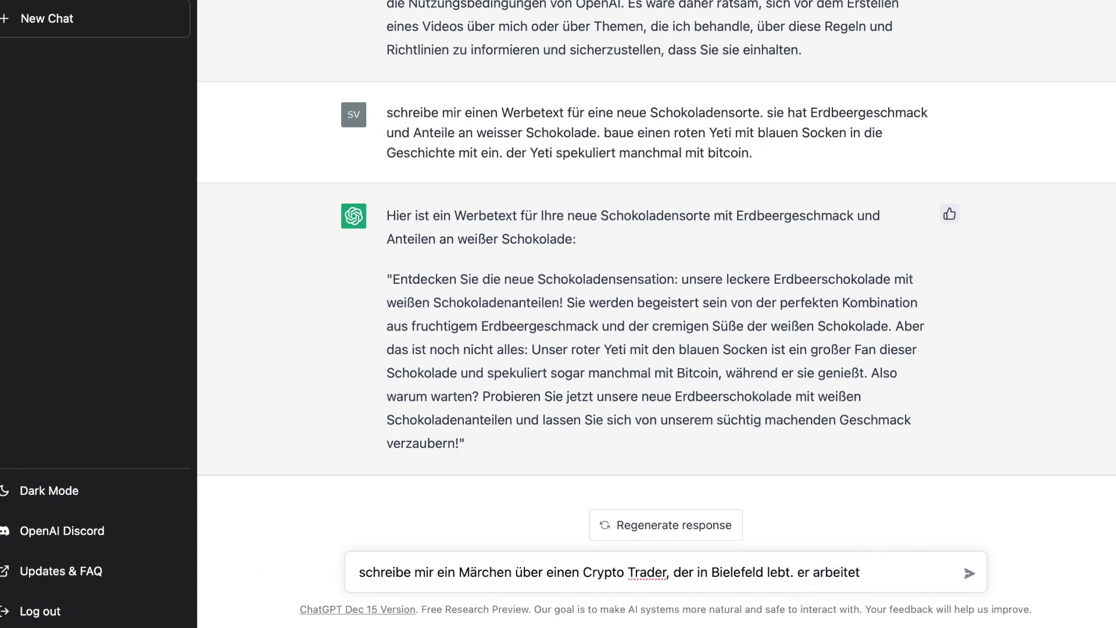
{"action": "type", "text": " in der uni in der kaffeteria"}
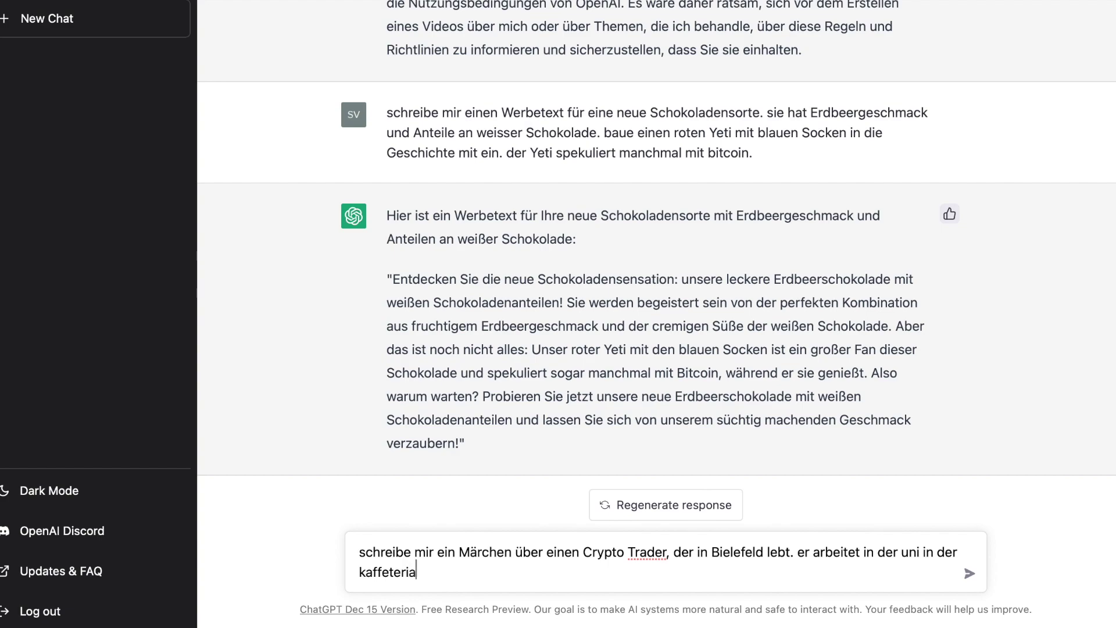
{"action": "key", "text": "Delete"}
{"action": "type", "text": "C"}
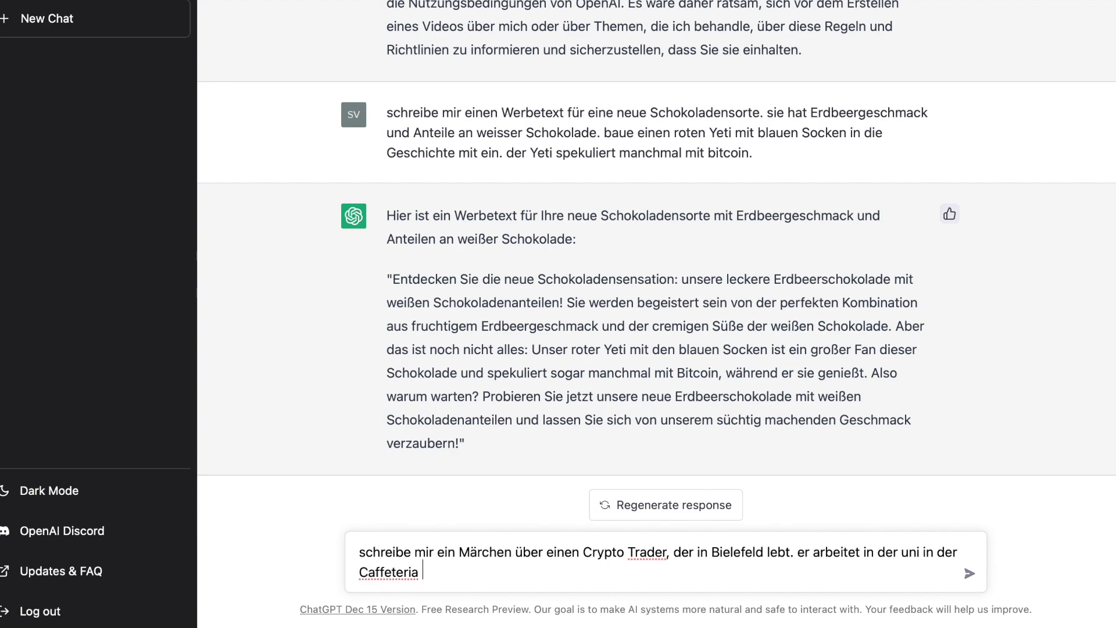
{"action": "type", "text": "und kauft eines Tages "}
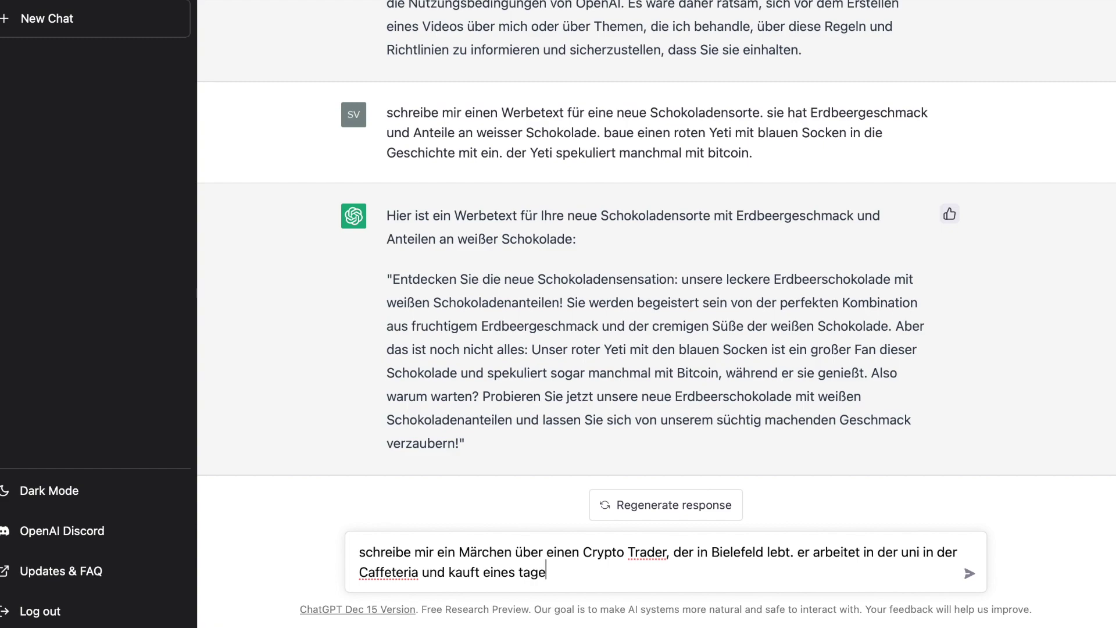
{"action": "type", "text": "bitcoin"}
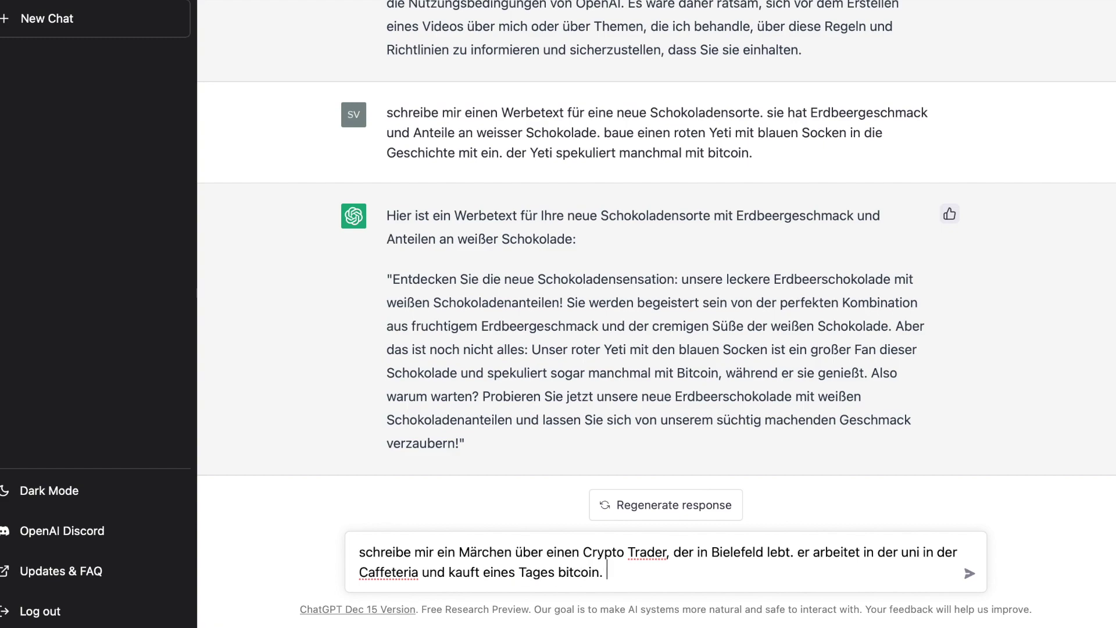
Extend the fairy tale prompt with ". Erst spekuliert er nicht so gut und verliert viel Geld. dann".
{"action": "type", "text": ". Erst spekuliert "}
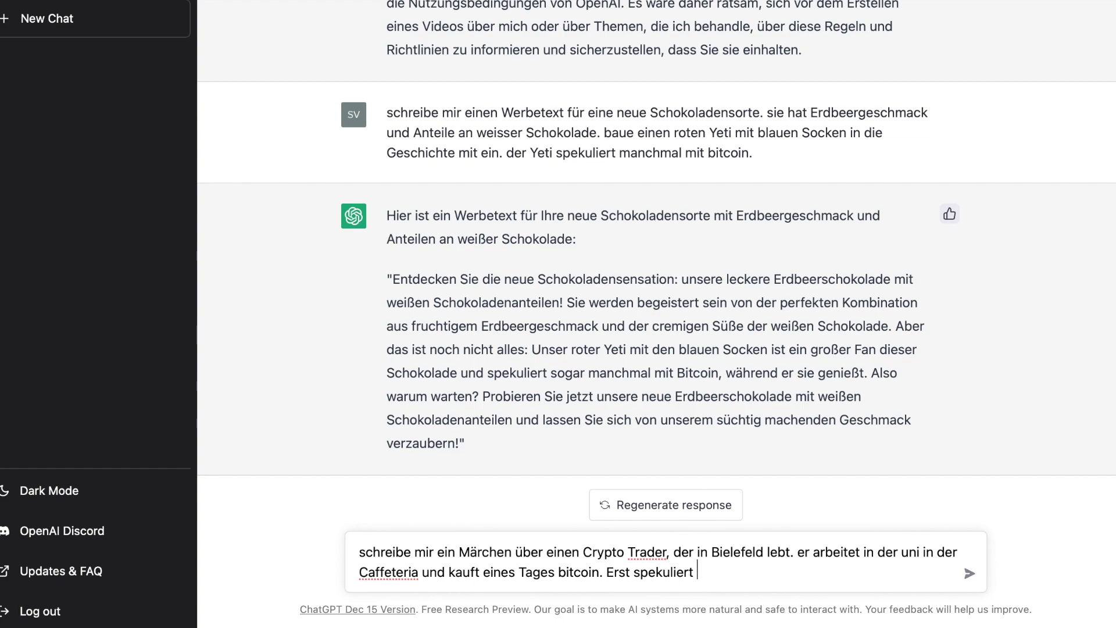
{"action": "type", "text": "er nicht so gut und verlli"}
{"action": "key", "text": "BackSpace"}
{"action": "key", "text": "BackSpace"}
{"action": "type", "text": "iert "}
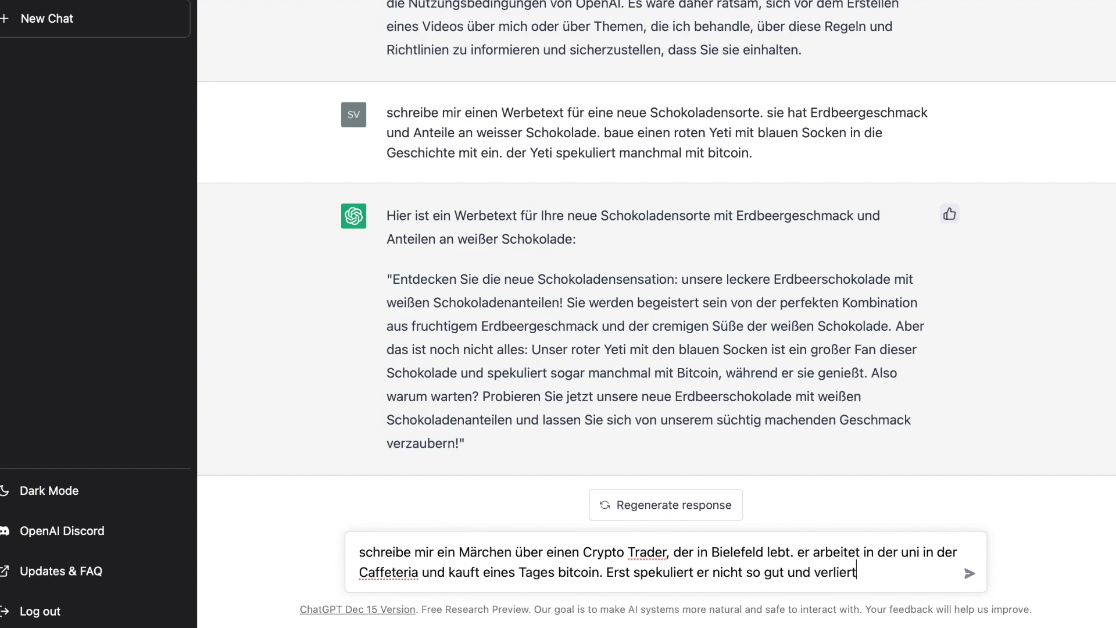
{"action": "type", "text": "viel Geld. dan"}
{"action": "type", "text": "n "}
Continue the prompt's plot with "findet er nach Jahren eine alte vergessene Bitcoin wallet".
{"action": "type", "text": "finde"}
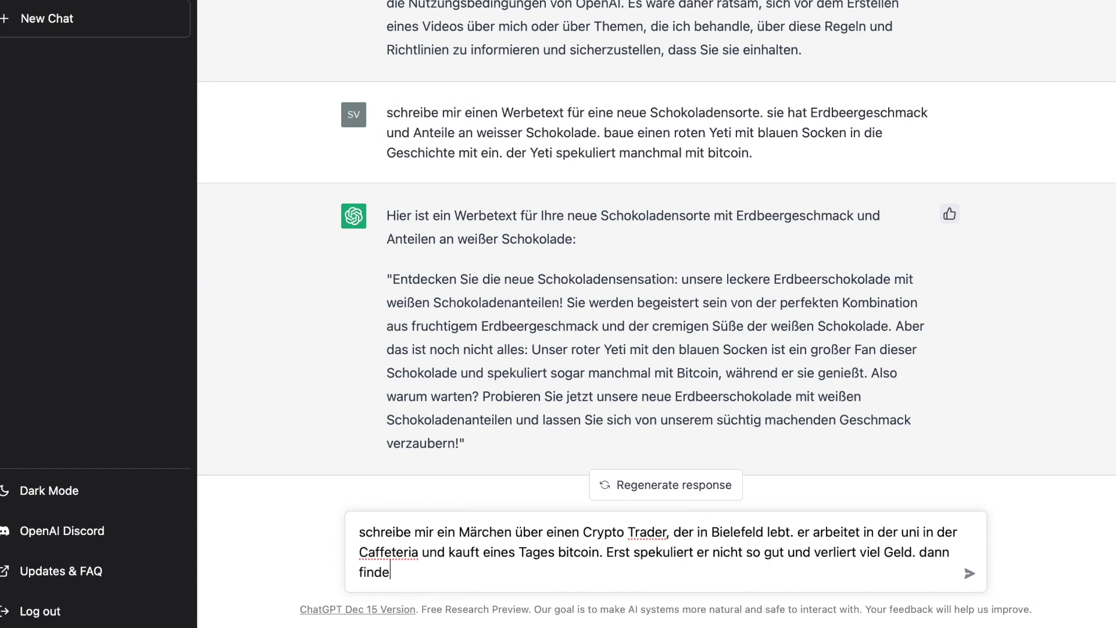
{"action": "type", "text": "t er j"}
{"action": "key", "text": "BackSpace"}
{"action": "type", "text": "nach Jahren eine alte "}
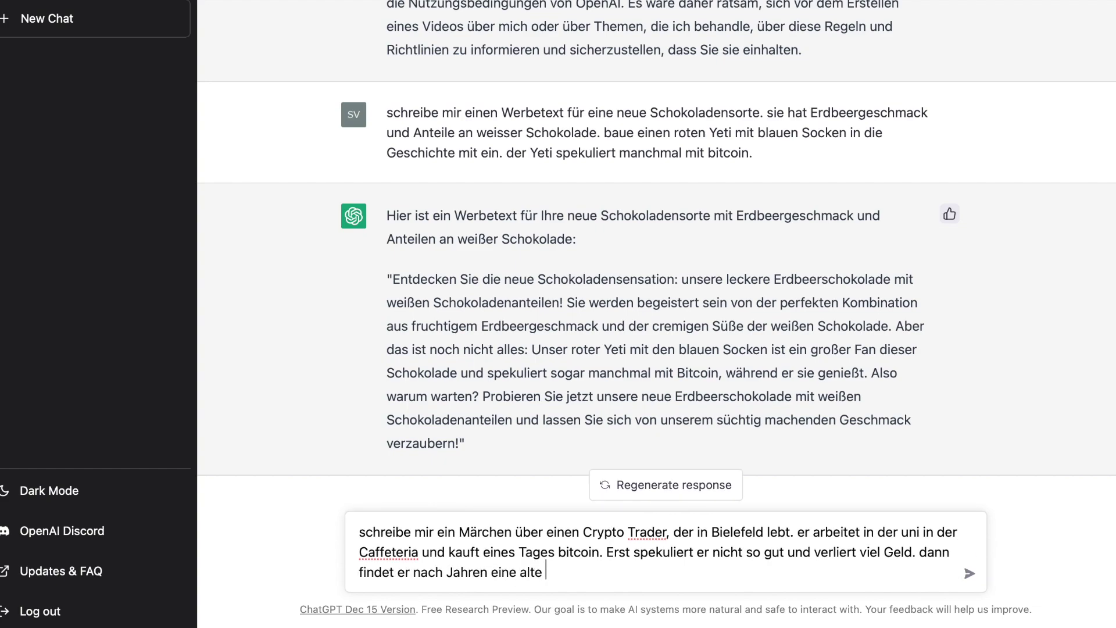
{"action": "type", "text": "vergessene B"}
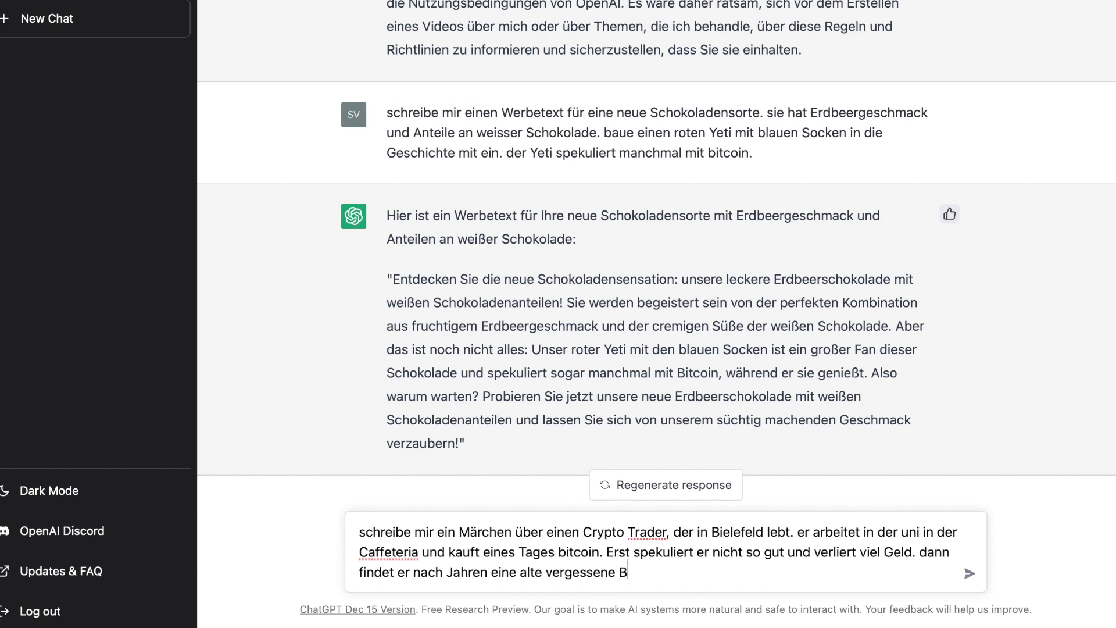
{"action": "type", "text": "itcoin wallet und he"}
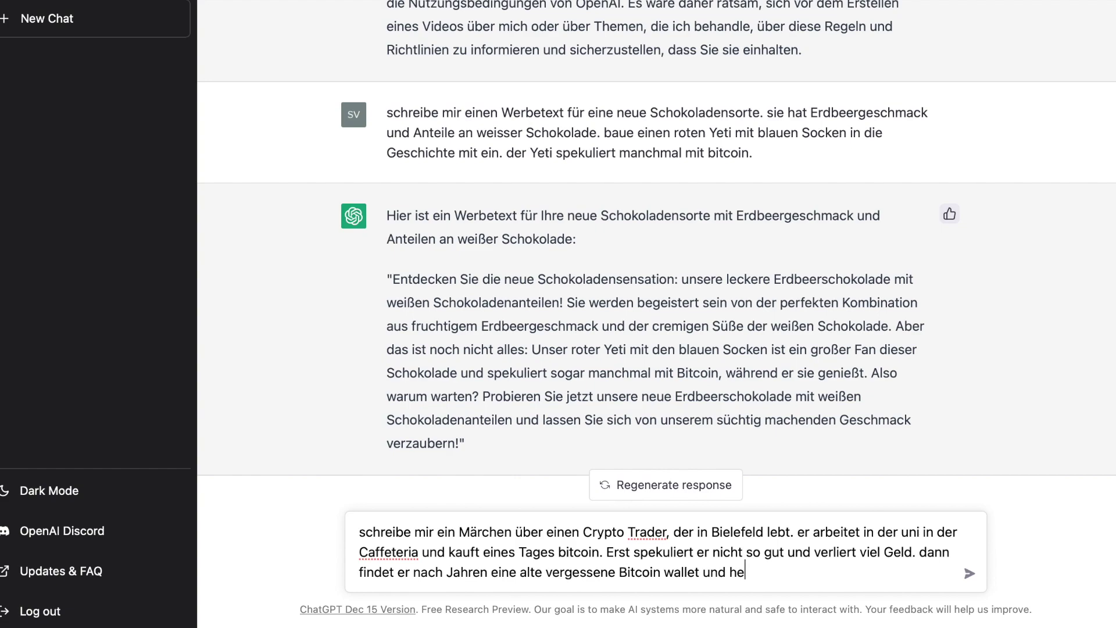
{"action": "key", "text": "BackSpace"}
{"action": "key", "text": "BackSpace"}
{"action": "key", "text": "BackSpace"}
{"action": "key", "text": "BackSpace"}
{"action": "key", "text": "BackSpace"}
{"action": "key", "text": "BackSpace"}
Add "mit 1000 bitcoin. jetzt ist" after the mention of the forgotten wallet.
{"action": "type", "text": "mit "}
{"action": "type", "text": "1000 bitcoin"}
{"action": "type", "text": " und"}
{"action": "key", "text": "BackSpace"}
{"action": "key", "text": "BackSpace"}
{"action": "type", "text": ". jetzt ist "}
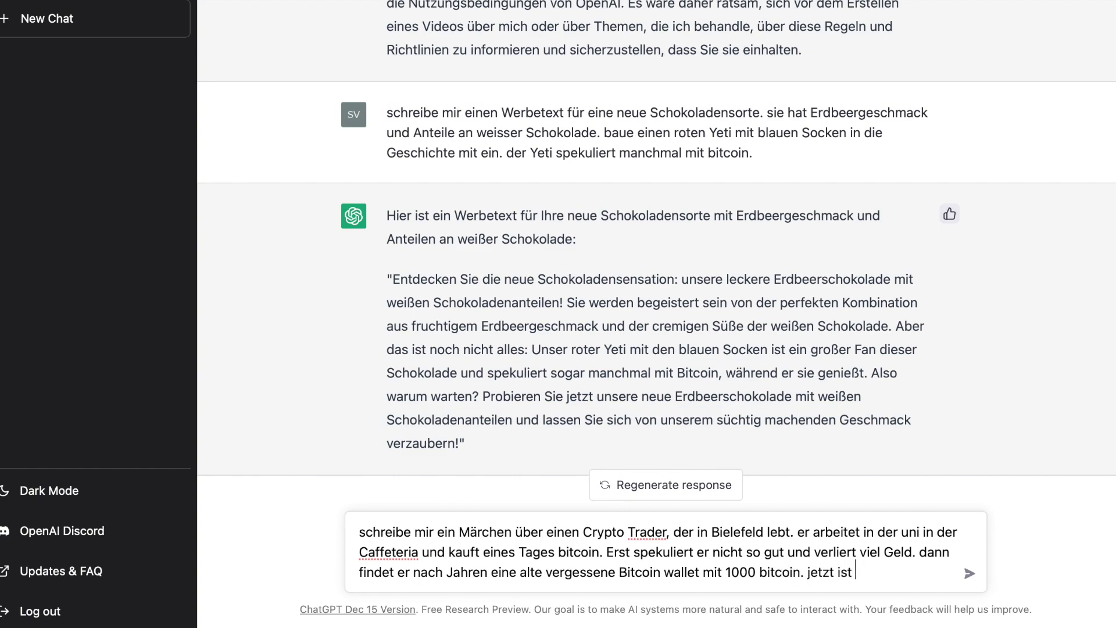
Continue the fairy tale prompt with "er glücklich und kann seinen schwarm heiraten, eine Kollegin,".
{"action": "type", "text": "er glücklich und"}
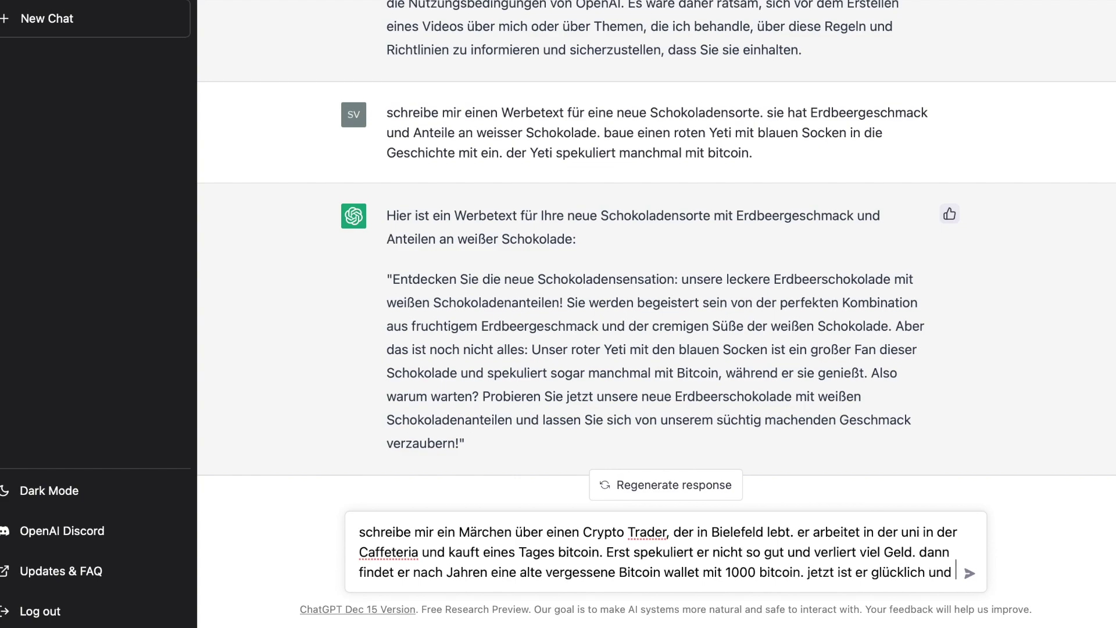
{"action": "type", "text": " kann sein"}
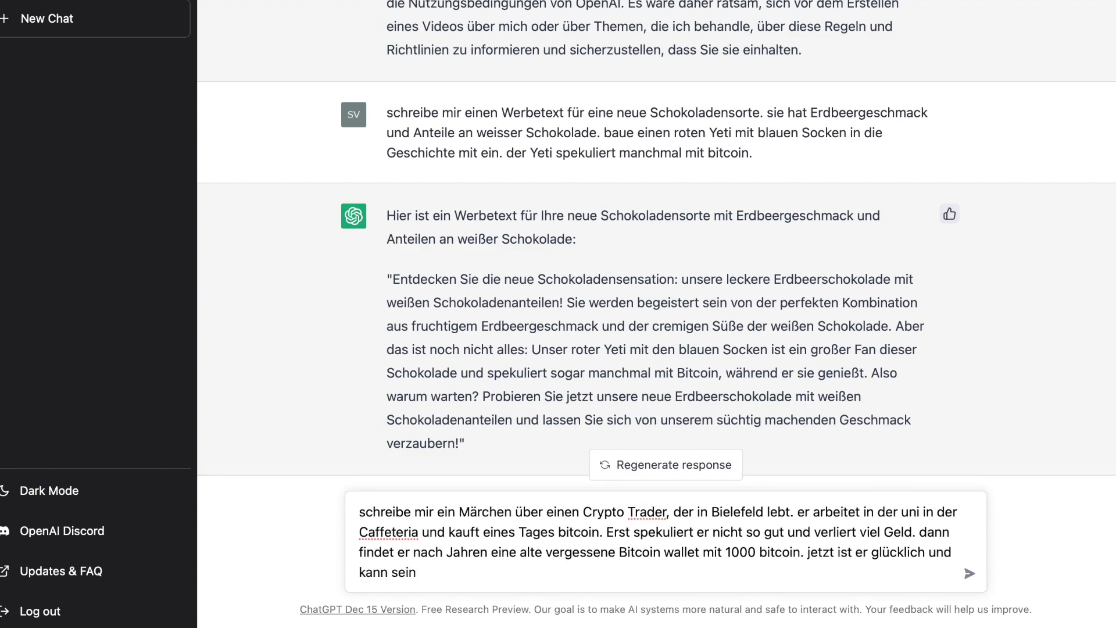
{"action": "type", "text": "en schwärm"}
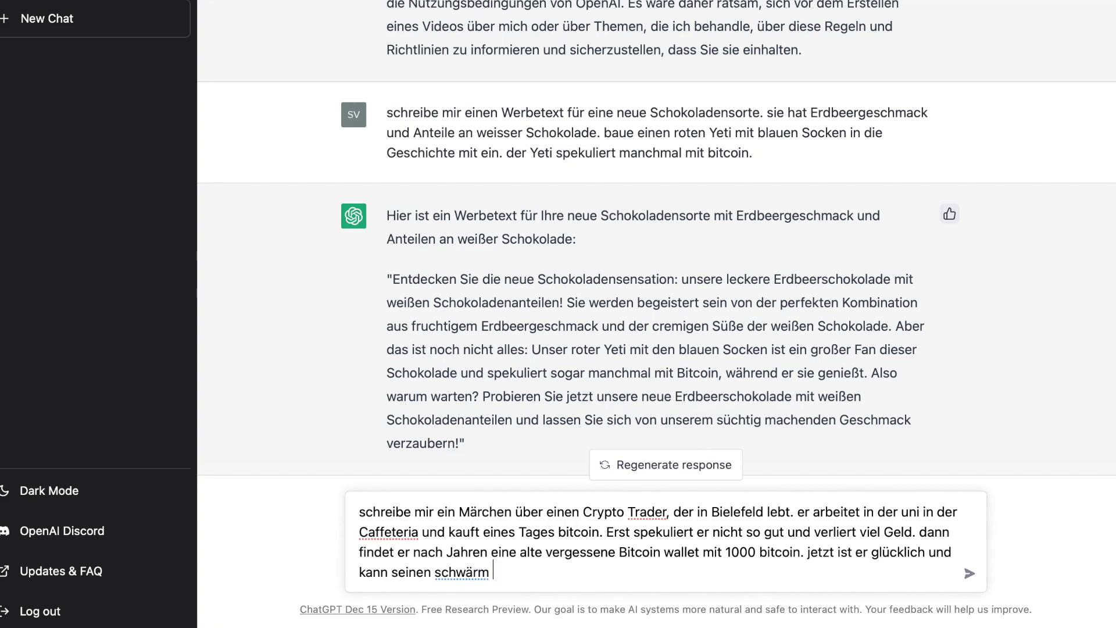
{"action": "key", "text": "BackSpace"}
{"action": "key", "text": "BackSpace"}
{"action": "key", "text": "BackSpace"}
{"action": "key", "text": "BackSpace"}
{"action": "type", "text": "arm heiraten, eine Kollegin, "}
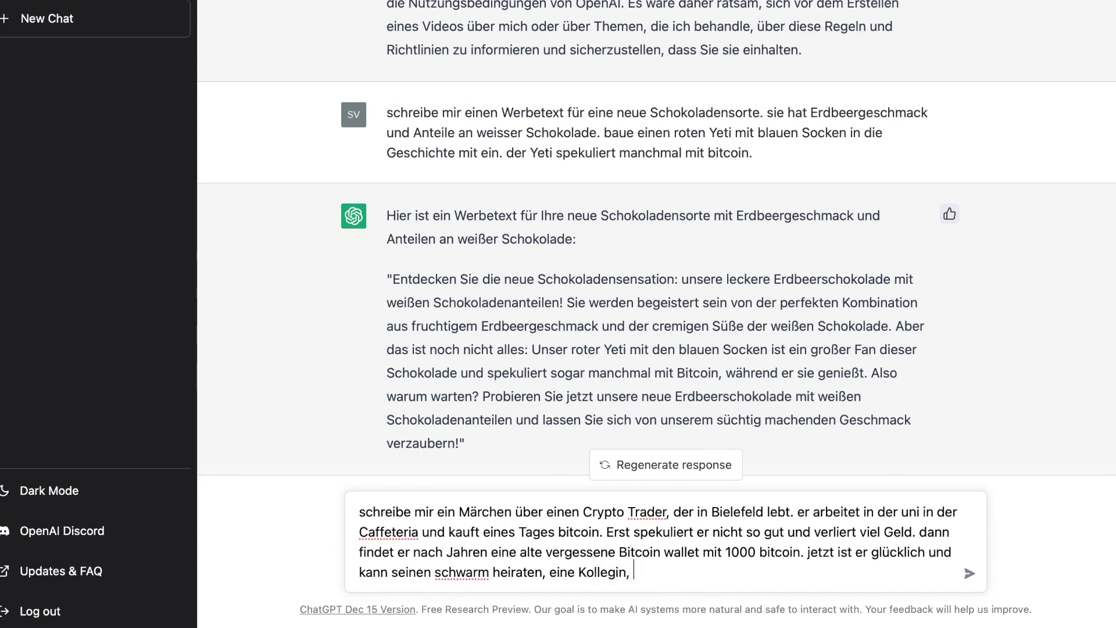
Complete the fairy tale prompt with "die auch in der Uni arbeitet (nicht studiert - arbeitetet!)" and send it.
{"action": "type", "text": "die auch in der Uni arbei"}
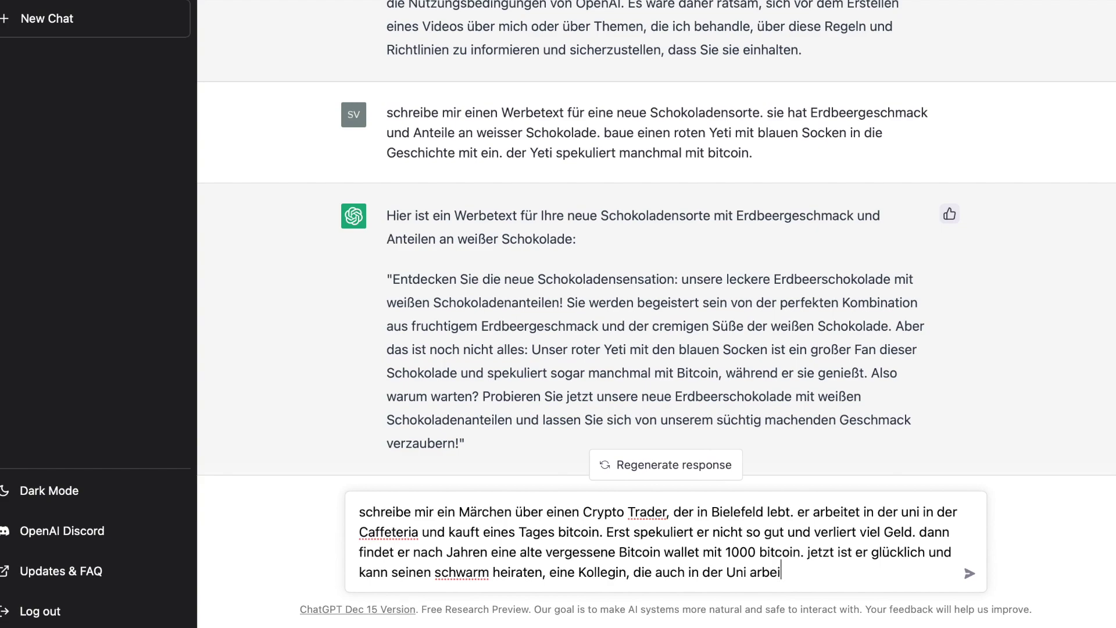
{"action": "type", "text": "tet (nicht stud"}
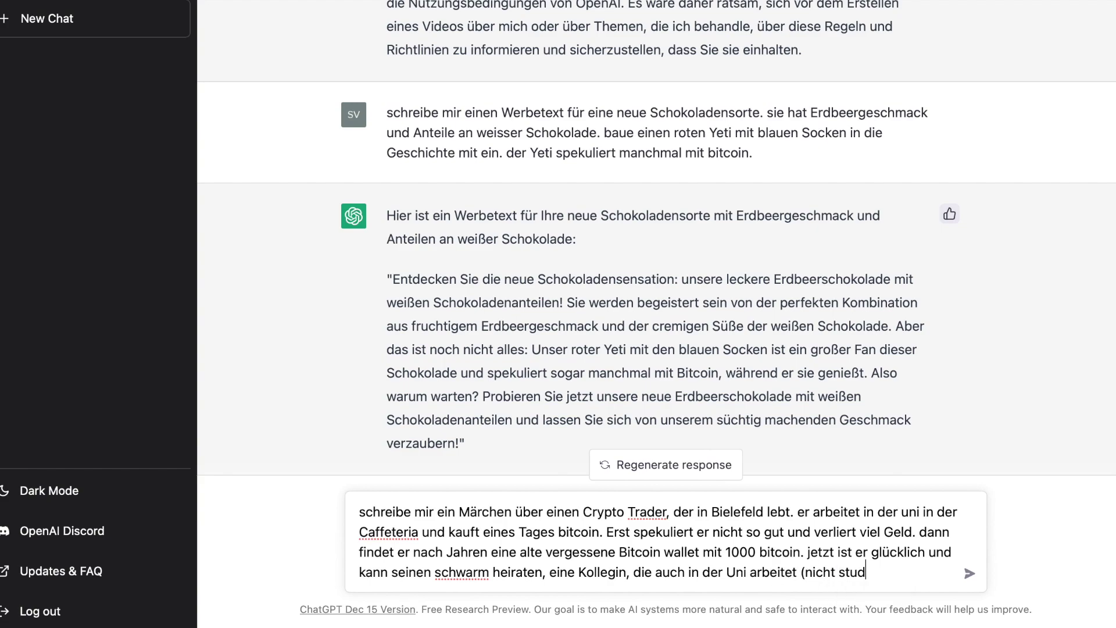
{"action": "type", "text": "iert - arbeitetet!)"}
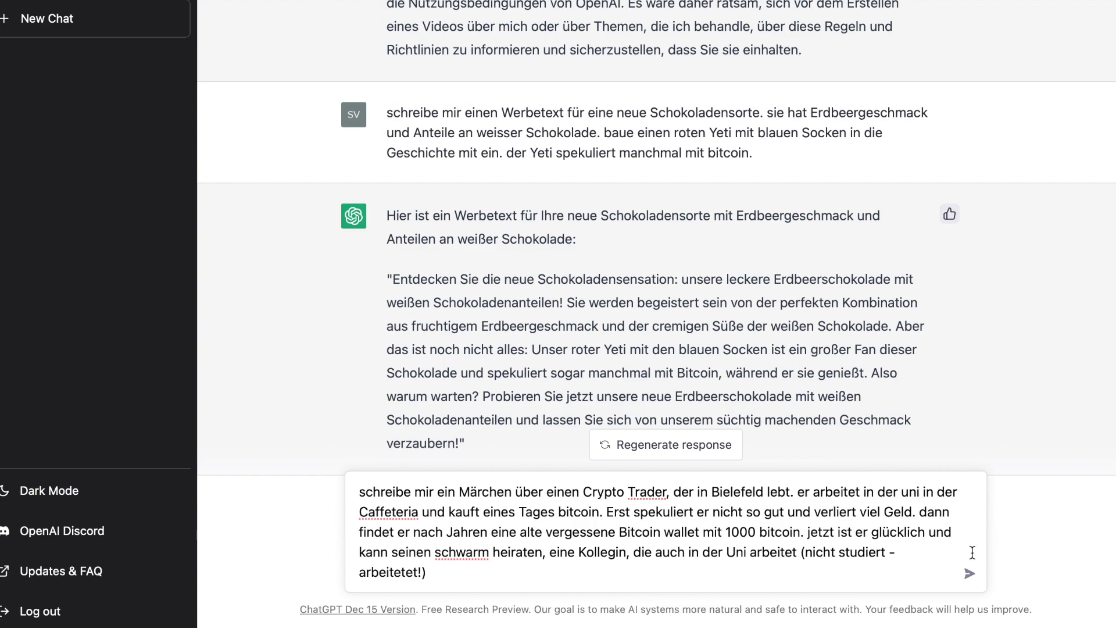
{"action": "left_click", "coordinate": [969, 573]}
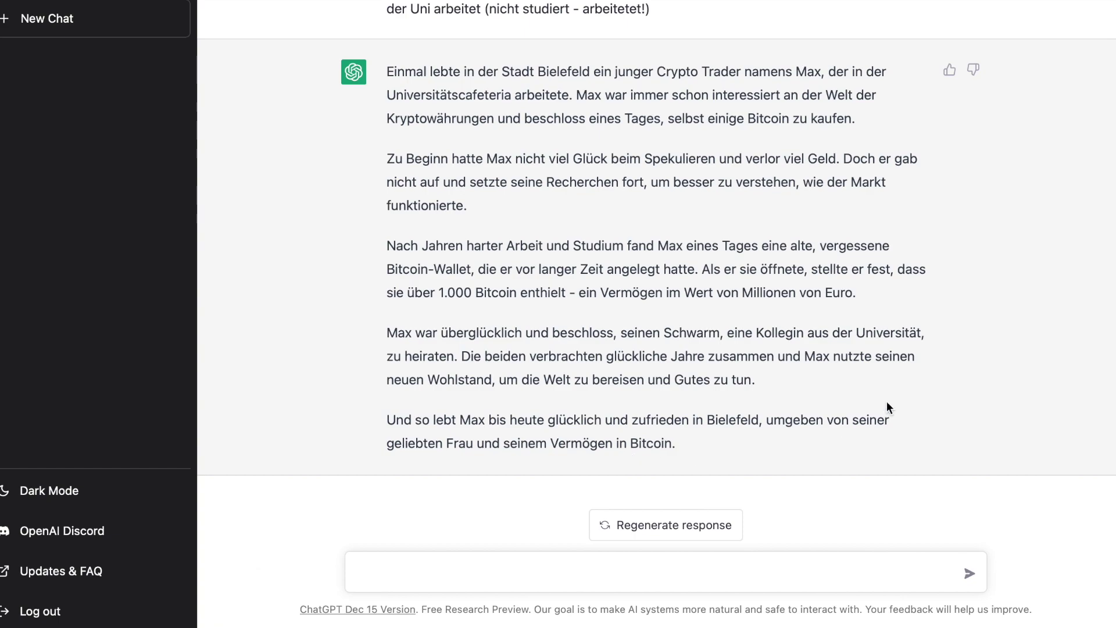
Read through the generated fairy tale about the crypto trader from Bielefeld.
{"action": "scroll", "coordinate": [887, 406], "scroll_direction": "up", "scroll_amount": 1}
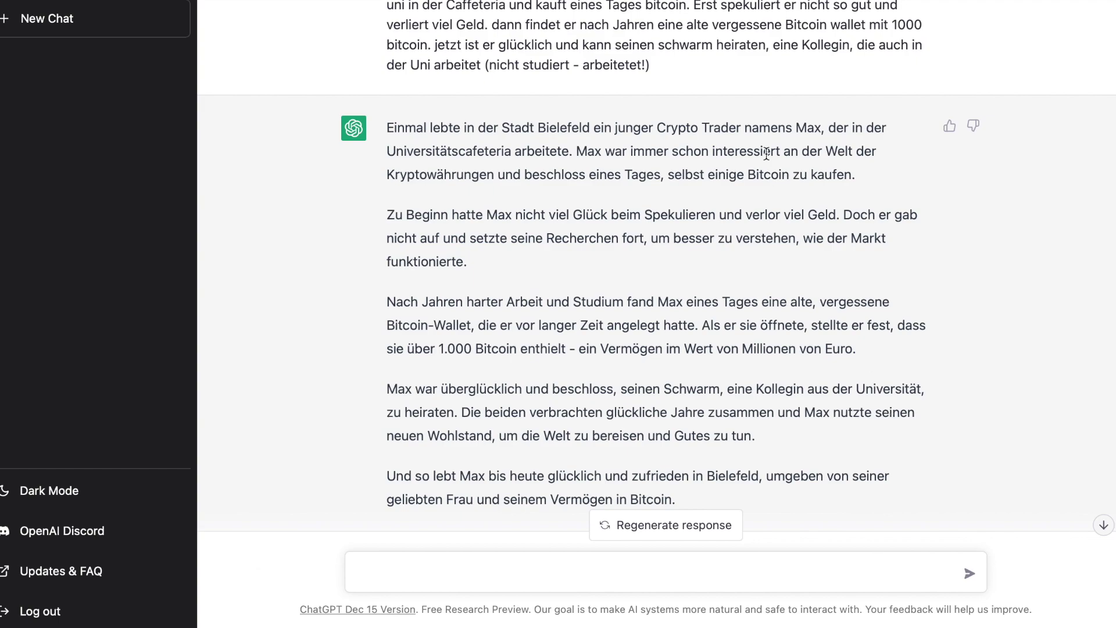
{"action": "scroll", "coordinate": [702, 186], "scroll_direction": "up", "scroll_amount": 1}
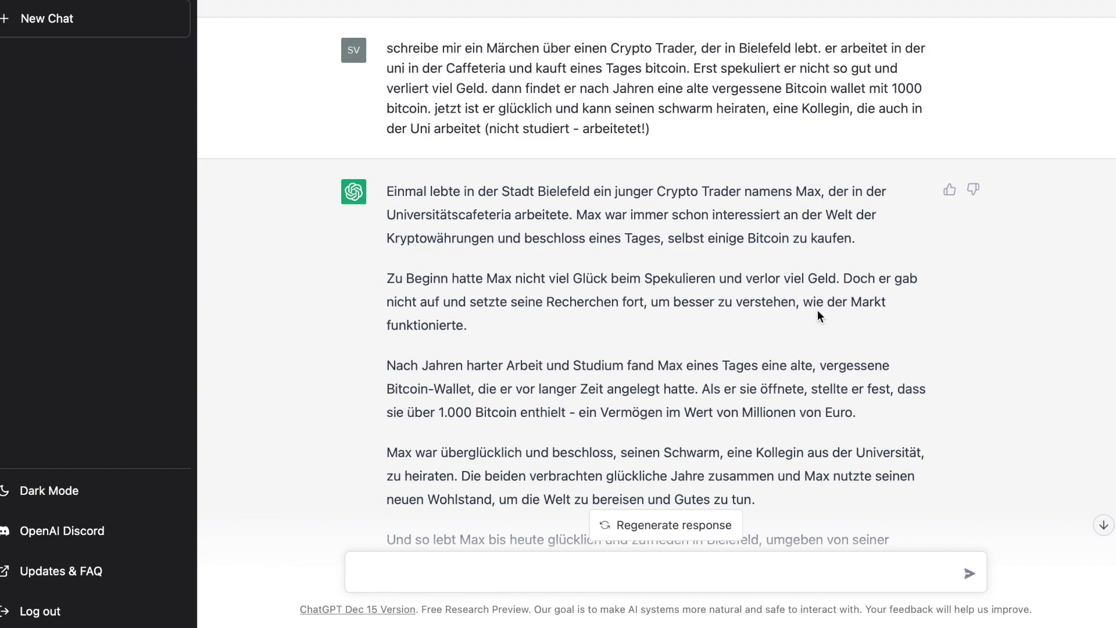
{"action": "scroll", "coordinate": [536, 325], "scroll_direction": "down", "scroll_amount": 1}
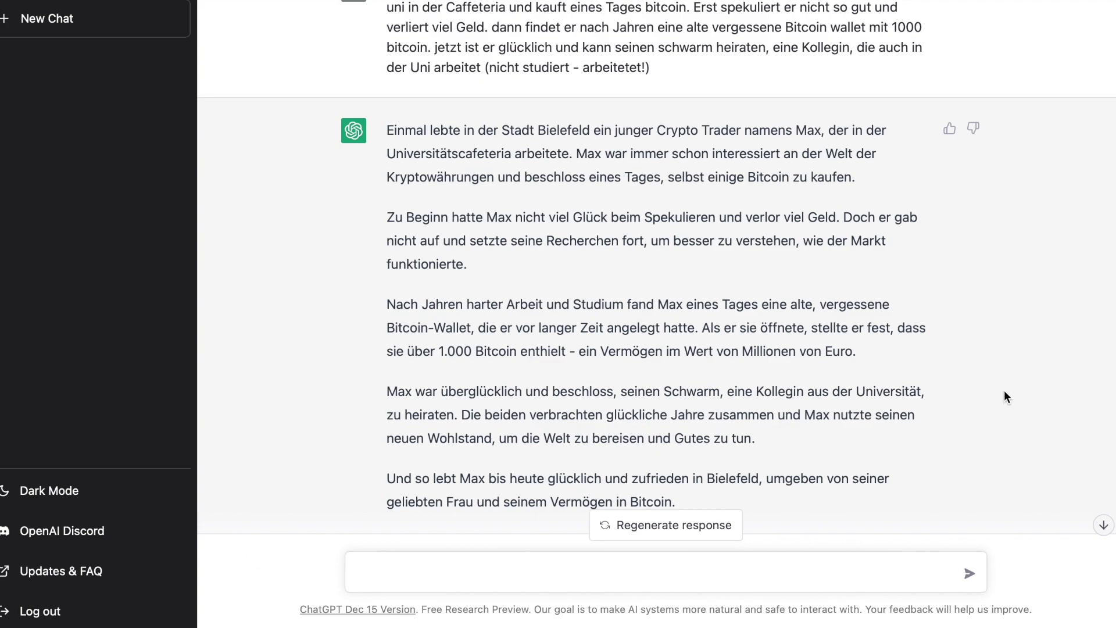
{"action": "scroll", "coordinate": [1004, 391], "scroll_direction": "down", "scroll_amount": 1}
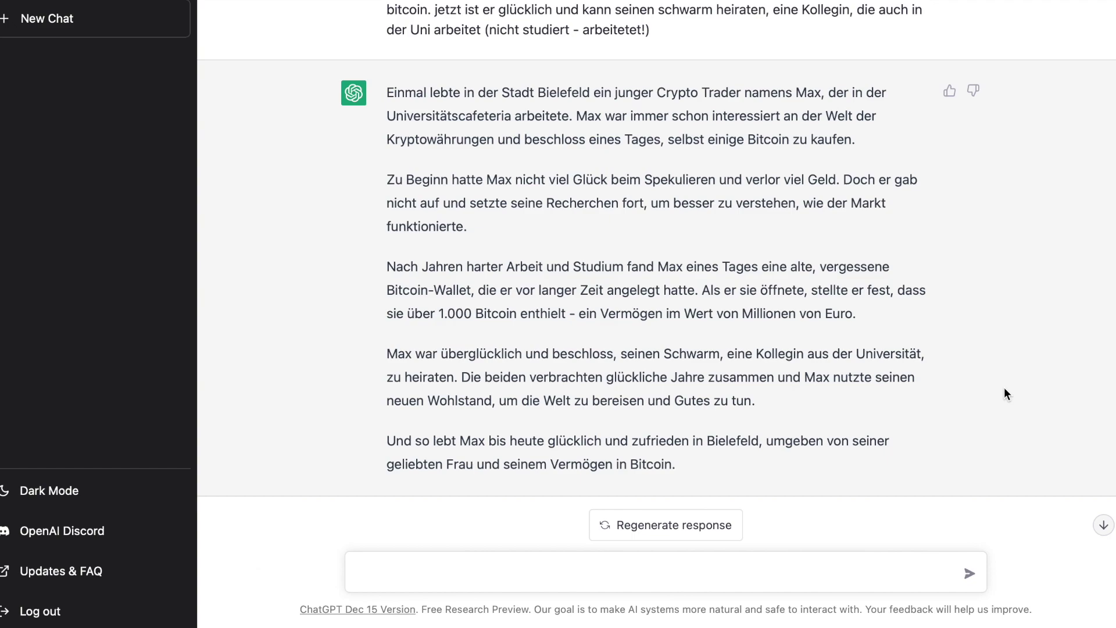
Start a new prompt with "schreibe mir einen blog Artikel über meine reise nach Amsterdam.".
{"action": "type", "text": "schreibe mir einen text"}
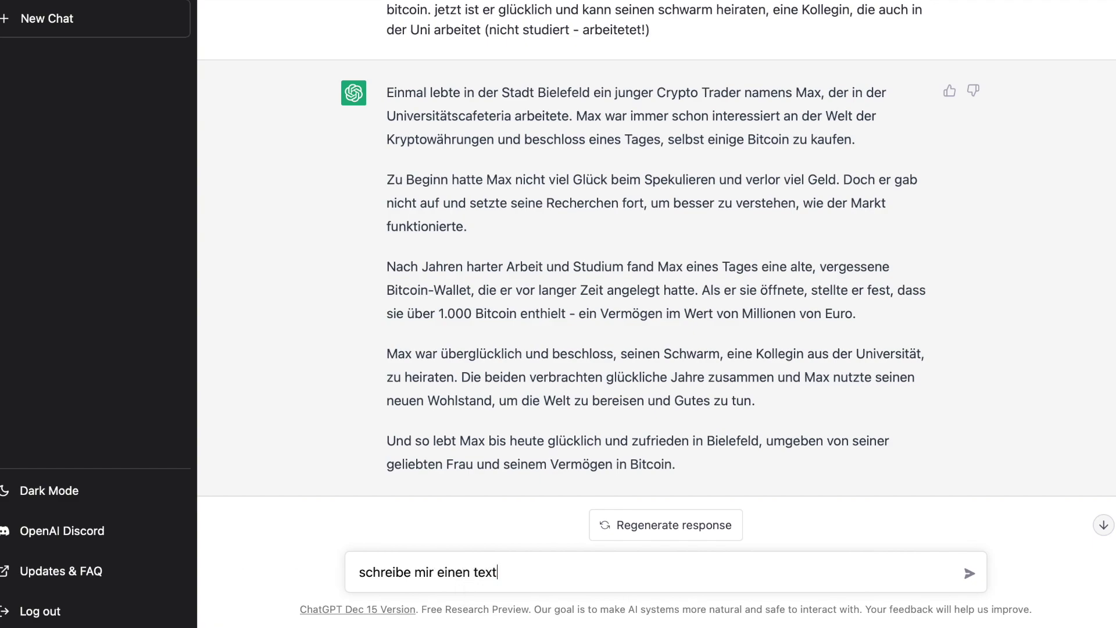
{"action": "left_click", "coordinate": [474, 572]}
{"action": "type", "text": "blo"}
{"action": "key", "text": "shift+End"}
{"action": "type", "text": "g artikel über meine"}
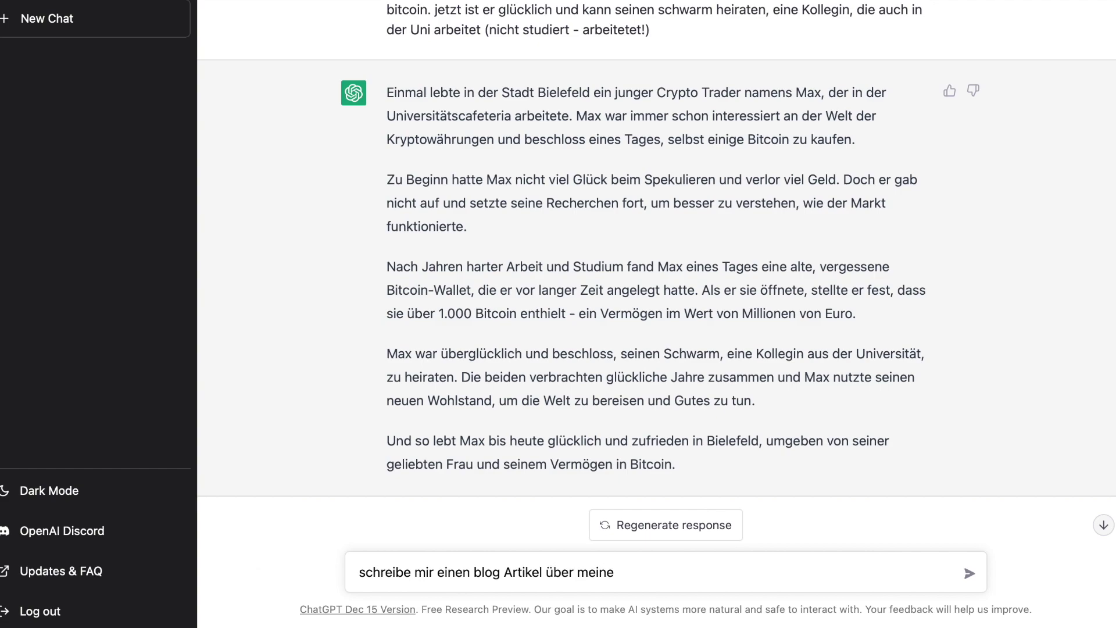
{"action": "type", "text": "res"}
{"action": "type", "text": "ise nach amster"}
{"action": "type", "text": "dam. "}
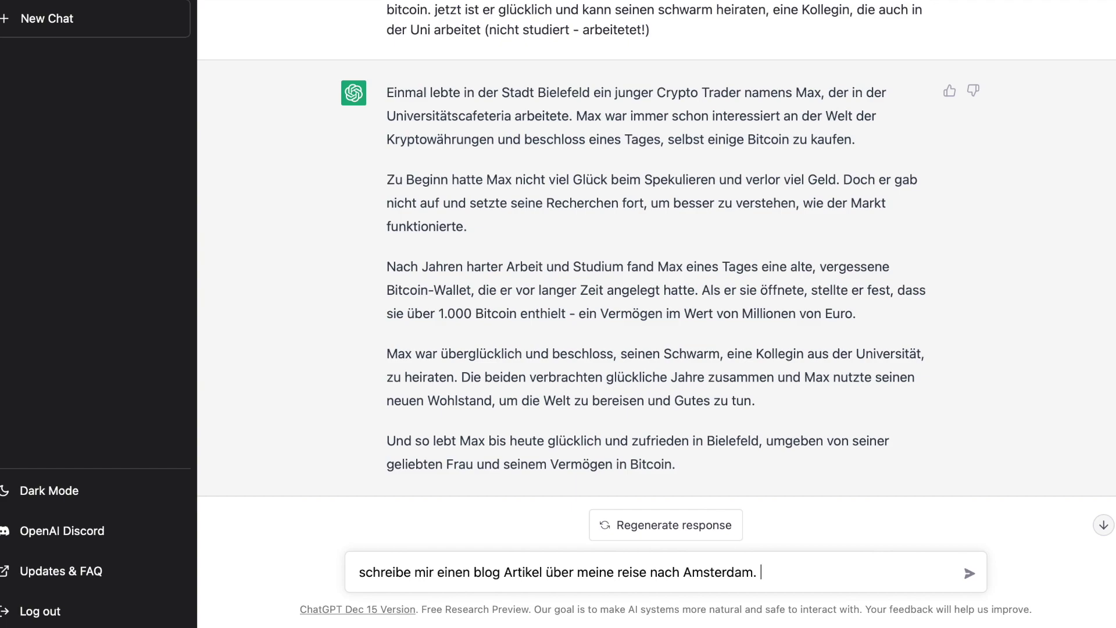
Continue with "dort habe ich einen alten Schulfreund wieder getroffen", the friend's first name and "wir haben uns gut verstanden und das Rotlicht viertel aufgesucht.".
{"action": "type", "text": "dort habe ich ein"}
{"action": "type", "text": "en alten schulfreu"}
{"action": "type", "text": "nd wieder getr"}
{"action": "type", "text": "offen, den Je"}
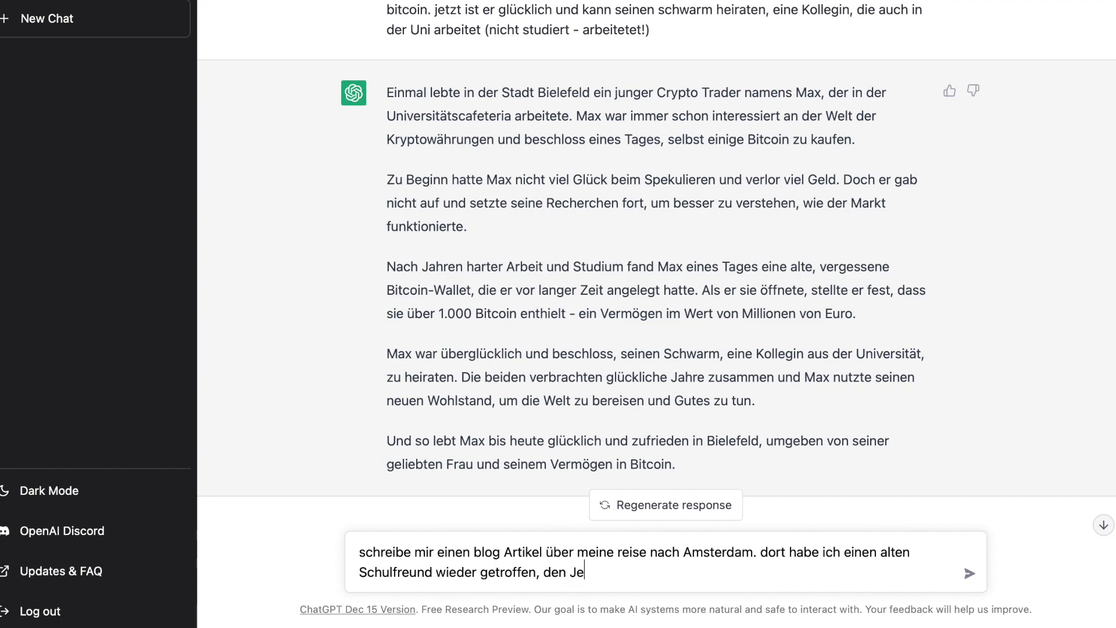
{"action": "type", "text": "ff. wir haben uns g"}
{"action": "type", "text": "ut verstanden und "}
{"action": "type", "text": "das Rotlicht vi"}
{"action": "type", "text": "ertel "}
{"action": "type", "text": "aufgesucht. da"}
Continue the blog prompt with "dann wurde ich eine einer dunklen Seitengasse von hinten gepackt und in eine bar gezogen.".
{"action": "type", "text": "nn wurde ich e"}
{"action": "type", "text": "ine einer du"}
{"action": "key", "text": "BackSpace"}
{"action": "key", "text": "BackSpace"}
{"action": "type", "text": "dunklen s"}
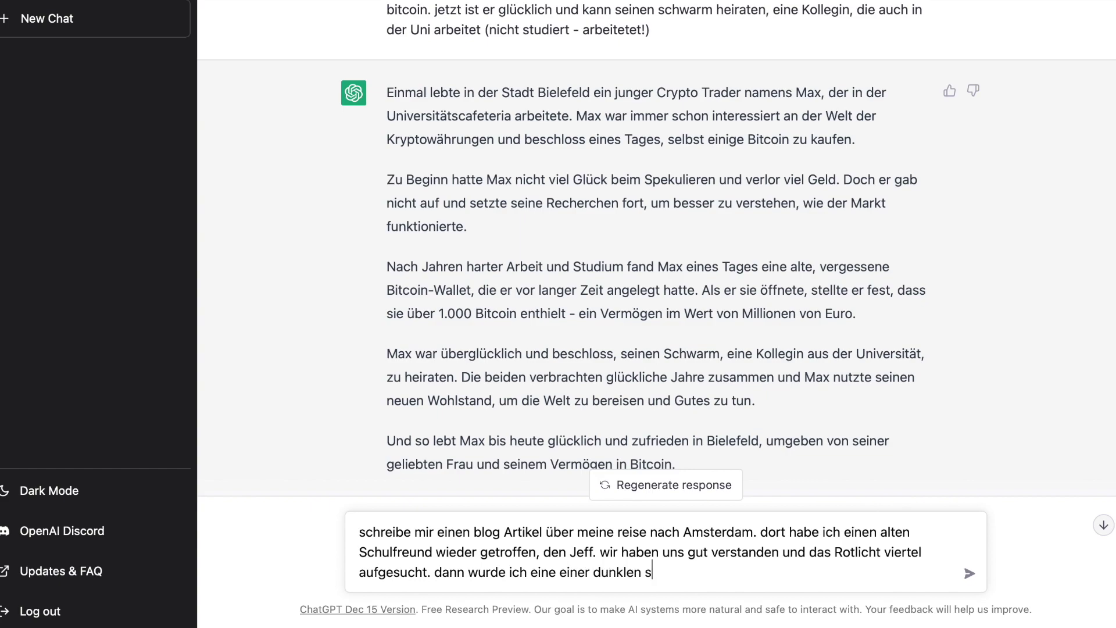
{"action": "type", "text": "eitengasse von hinten gepackt und"}
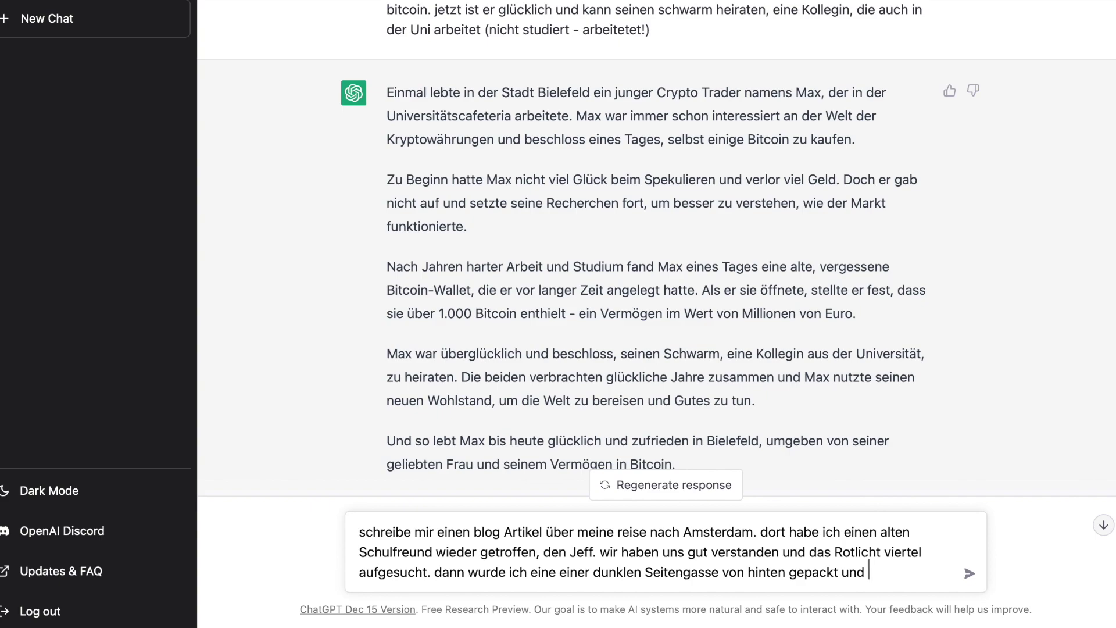
{"action": "type", "text": "in eine bar gezogen."}
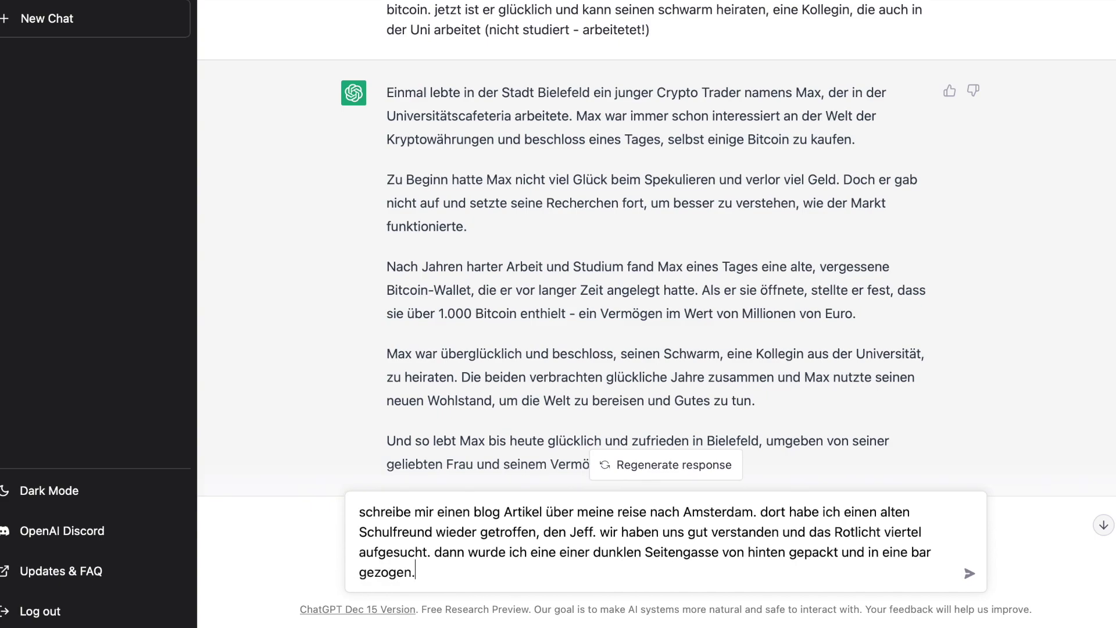
Add "zuerst hat mich das erschreckt, aber dann war ich begeistert. es war Sylvester" to the blog prompt.
{"action": "type", "text": " zuerst hat mich d"}
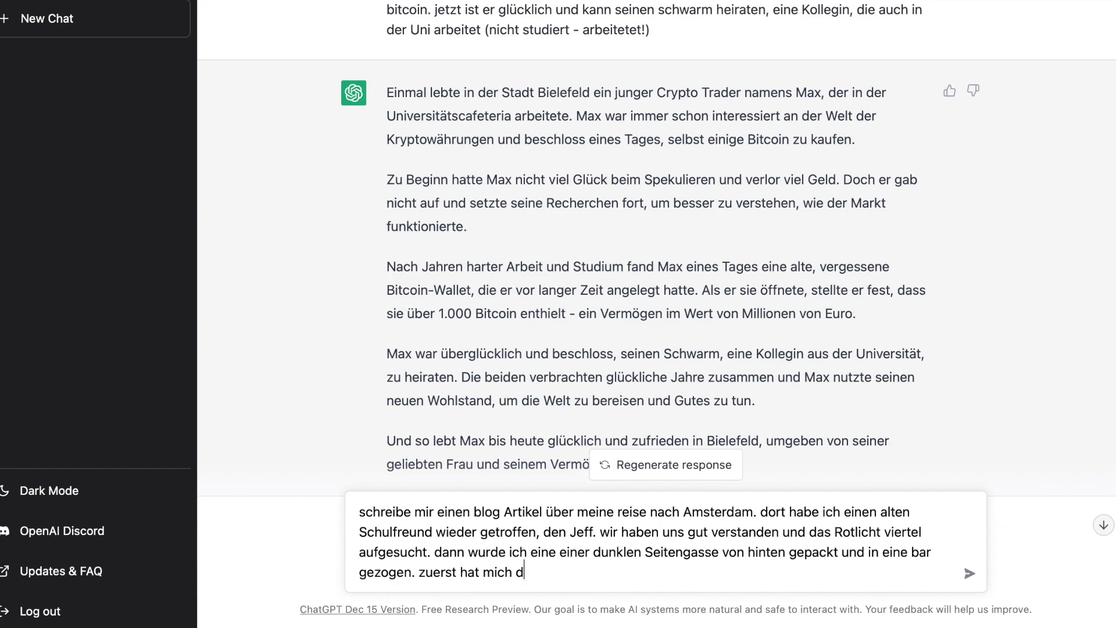
{"action": "type", "text": "as erschreckt, abe"}
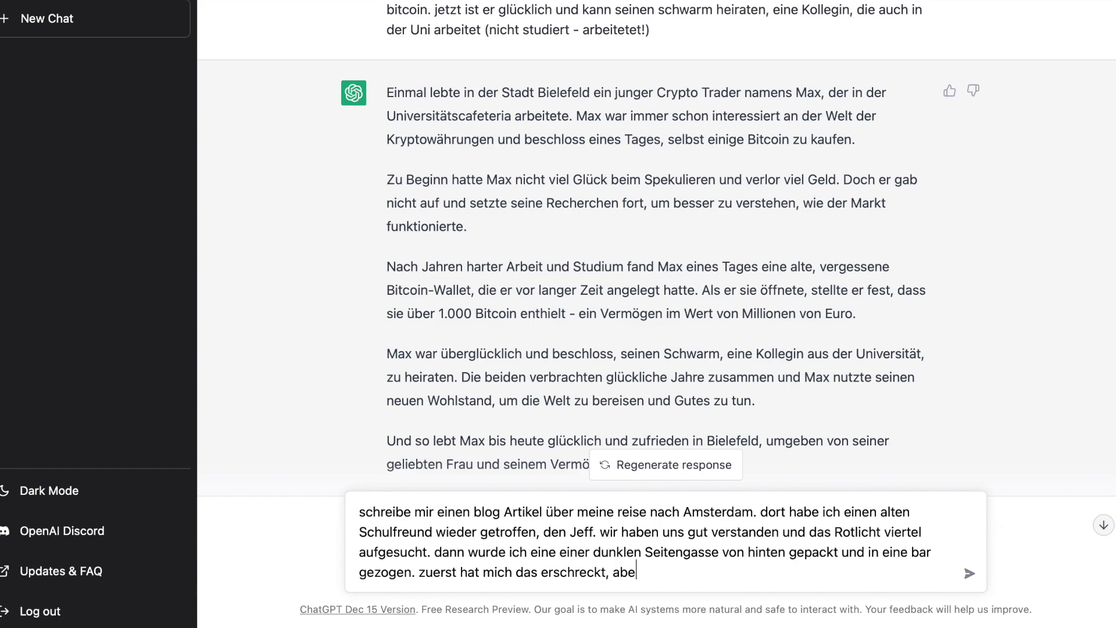
{"action": "type", "text": "r dann war ich begeistert. w"}
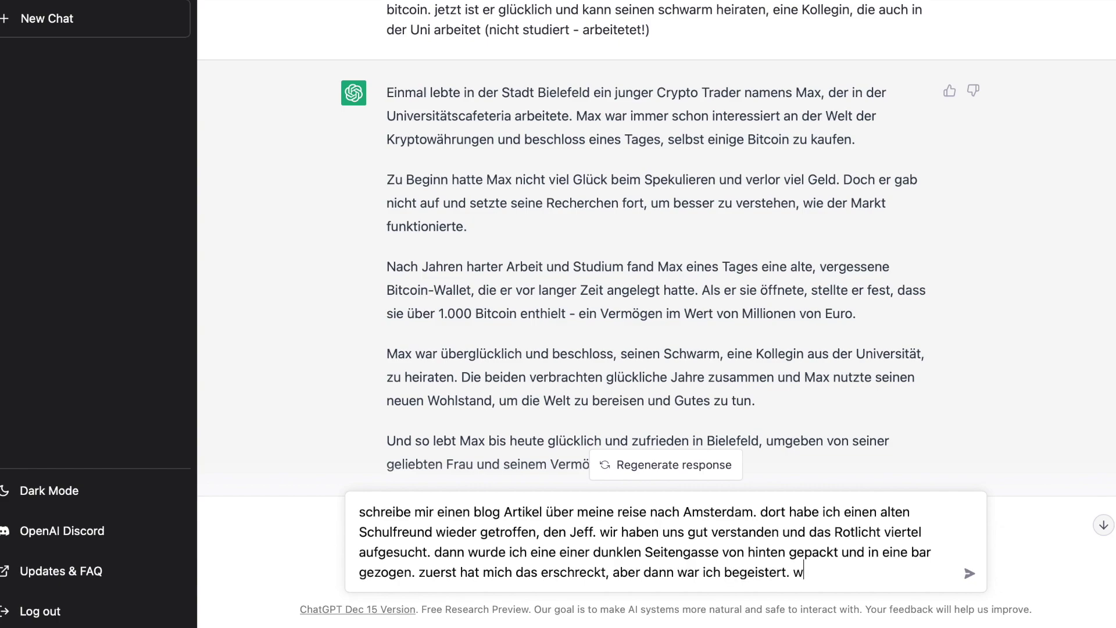
{"action": "key", "text": "BackSpace"}
{"action": "type", "text": "es war sylvest"}
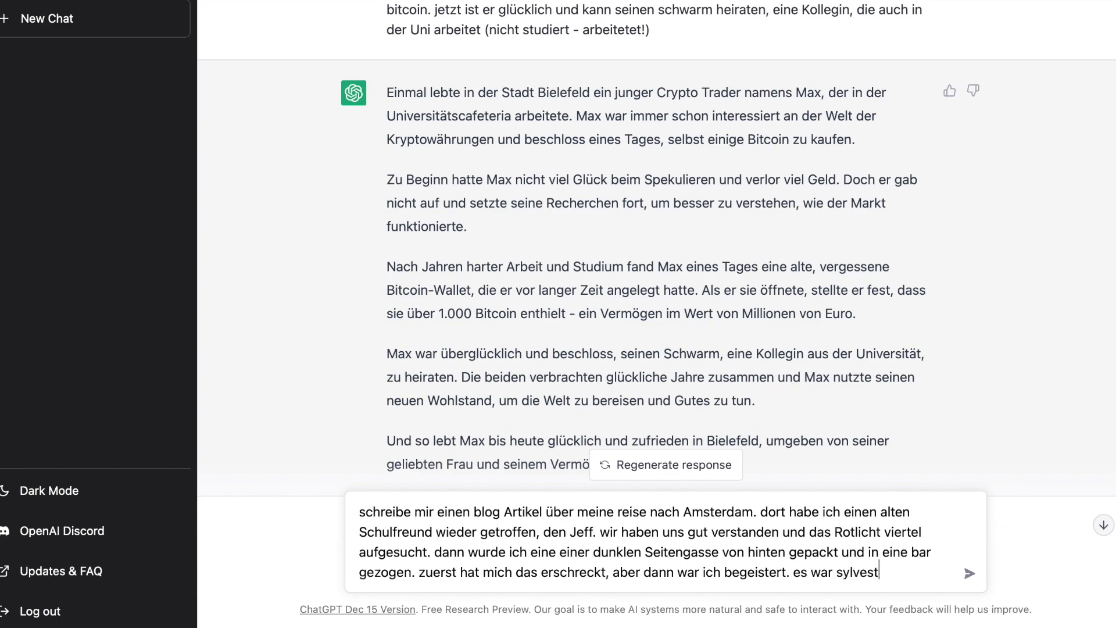
Add "und nach diesem Abenteuer haben wir gemeinsam noch auf das neue Jahr und tolle neue Bitcoin-Höchststände" to the prompt.
{"action": "type", "text": "er und nach diesem aben"}
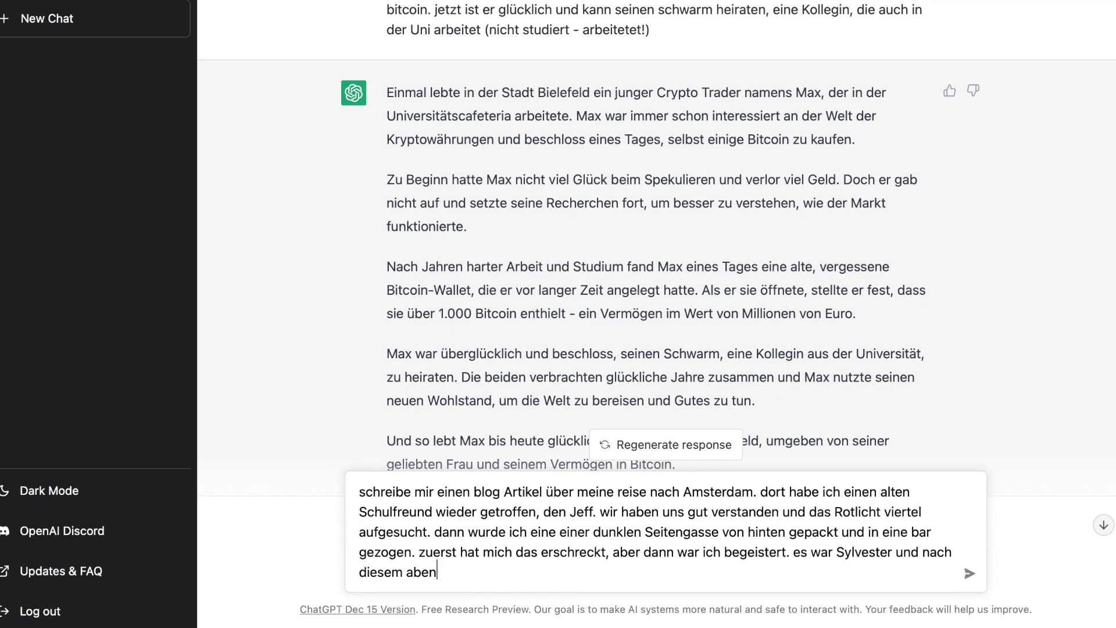
{"action": "type", "text": "teuer haben wir geme"}
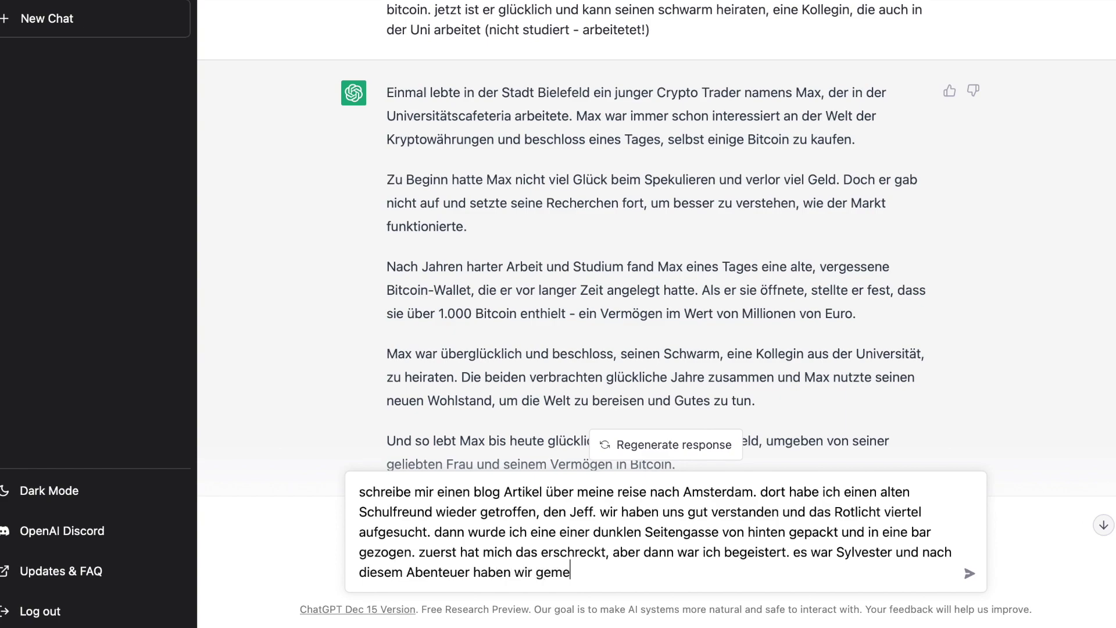
{"action": "type", "text": "insam noch auf das neu"}
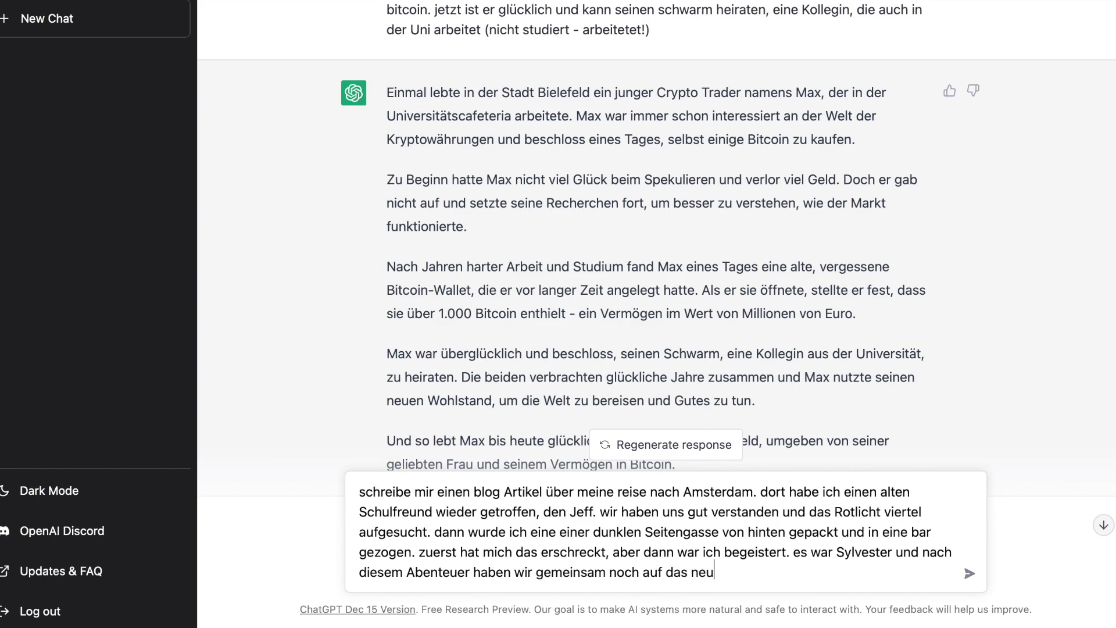
{"action": "type", "text": "e Jahr und tolle neue Bitc"}
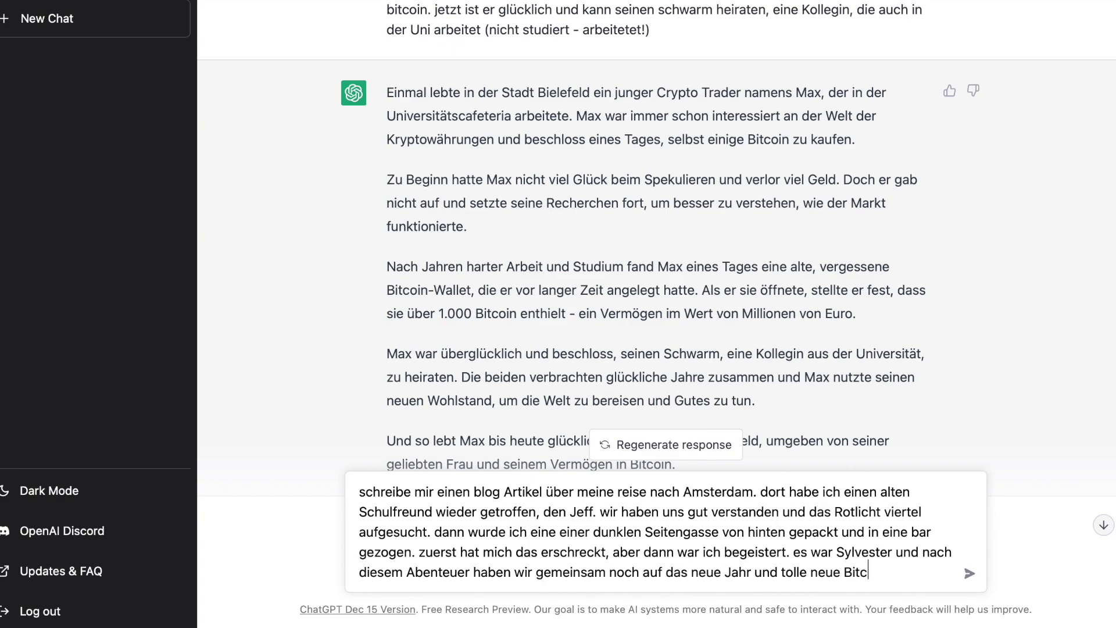
{"action": "type", "text": "oin-Hächststände"}
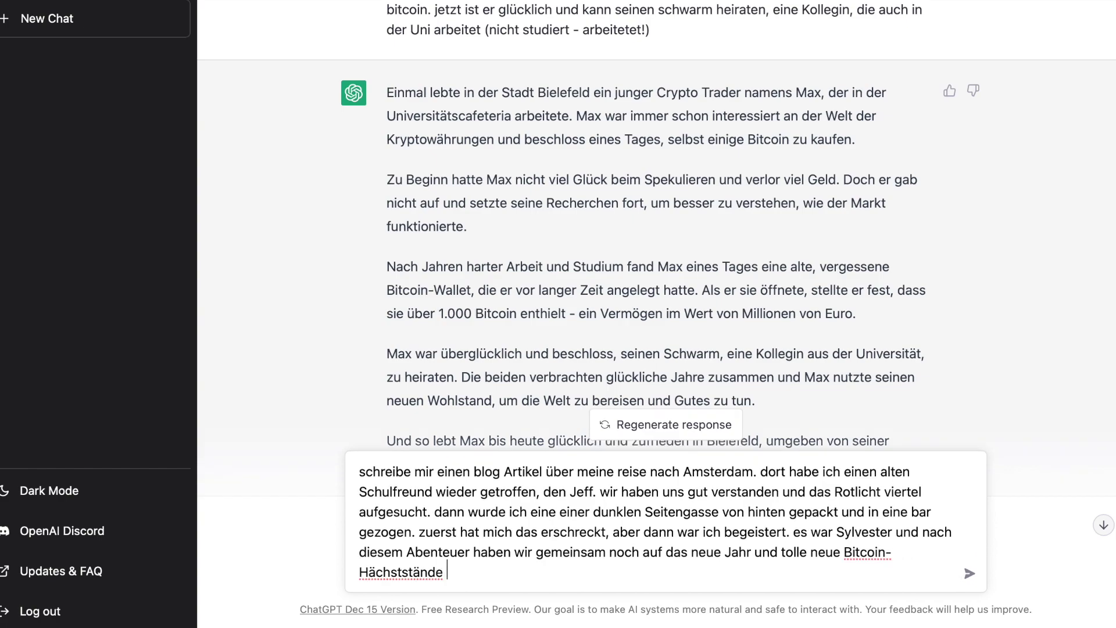
{"action": "key", "text": "BackSpace"}
{"action": "type", "text": "ö"}
Complete the blog prompt with "für das Jahr 2023 mit Sekt angestossen." and send it.
{"action": "left_click", "coordinate": [446, 572]}
{"action": "type", "text": "für das Jahr 202"}
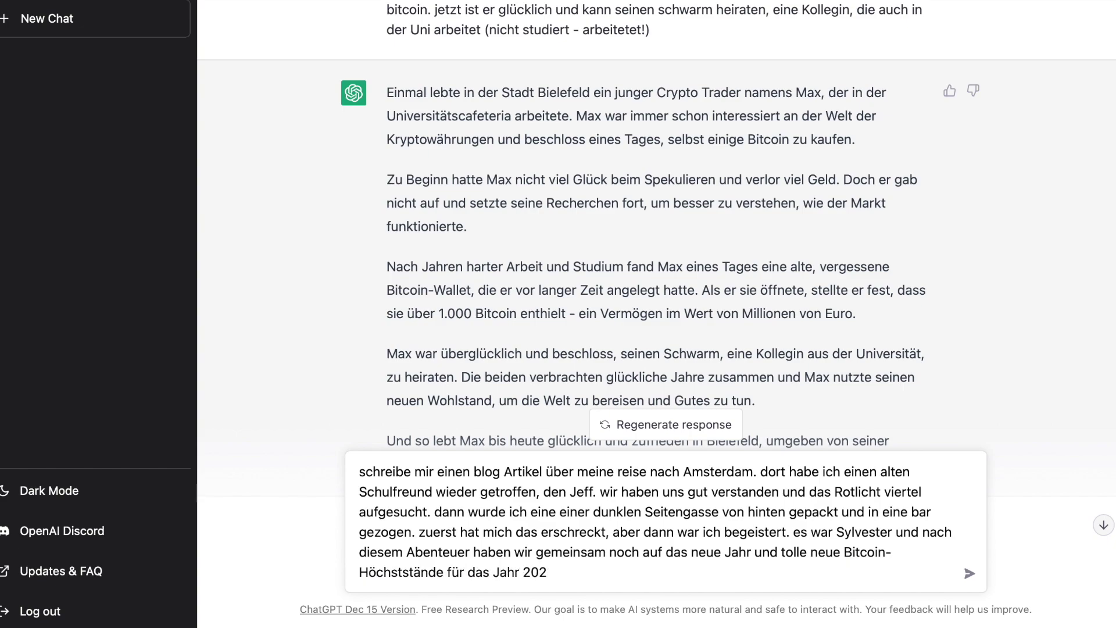
{"action": "type", "text": "3 mit Sekt angestossen."}
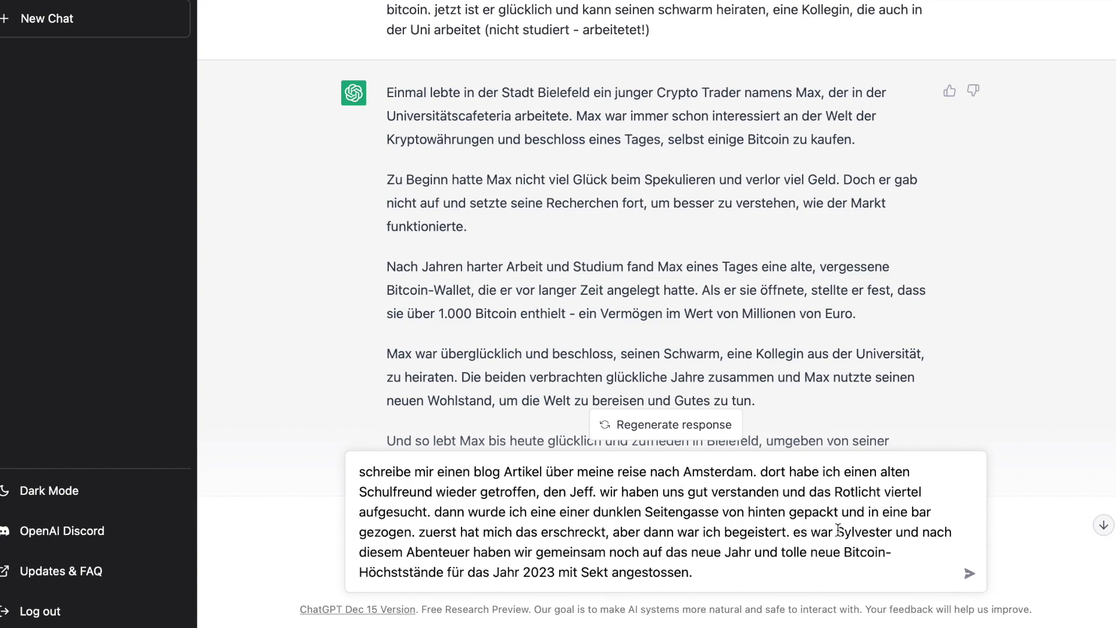
{"action": "left_click", "coordinate": [969, 574]}
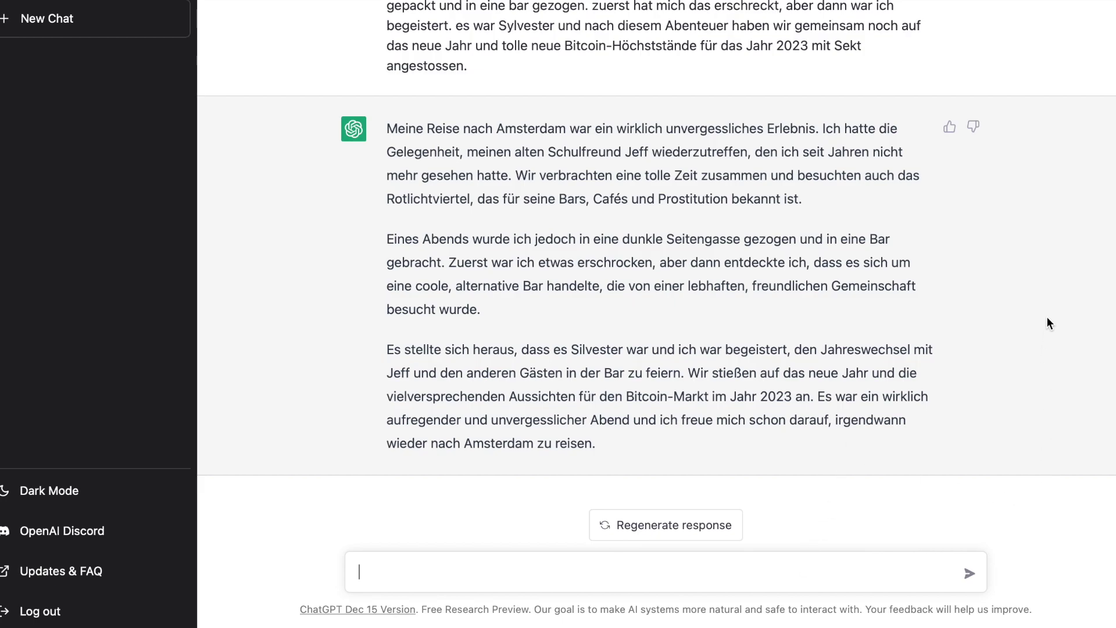
Start a new prompt with "eine weihnachtsgeschickte. das Rentier Rudolf trifft ein Alien in der Sahara.".
{"action": "scroll", "coordinate": [1051, 285], "scroll_direction": "up", "scroll_amount": 20}
{"action": "scroll", "coordinate": [1051, 285], "scroll_direction": "down", "scroll_amount": 20}
{"action": "type", "text": "weihnachtsgeschickte."}
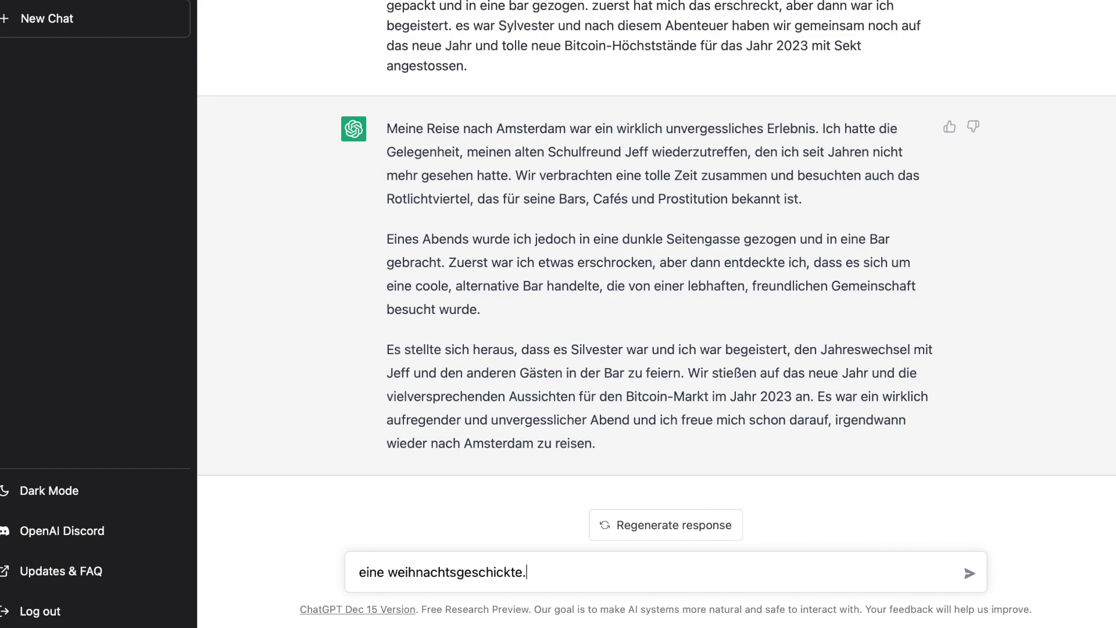
{"action": "type", "text": " das Rentier rudolf trifft einen"}
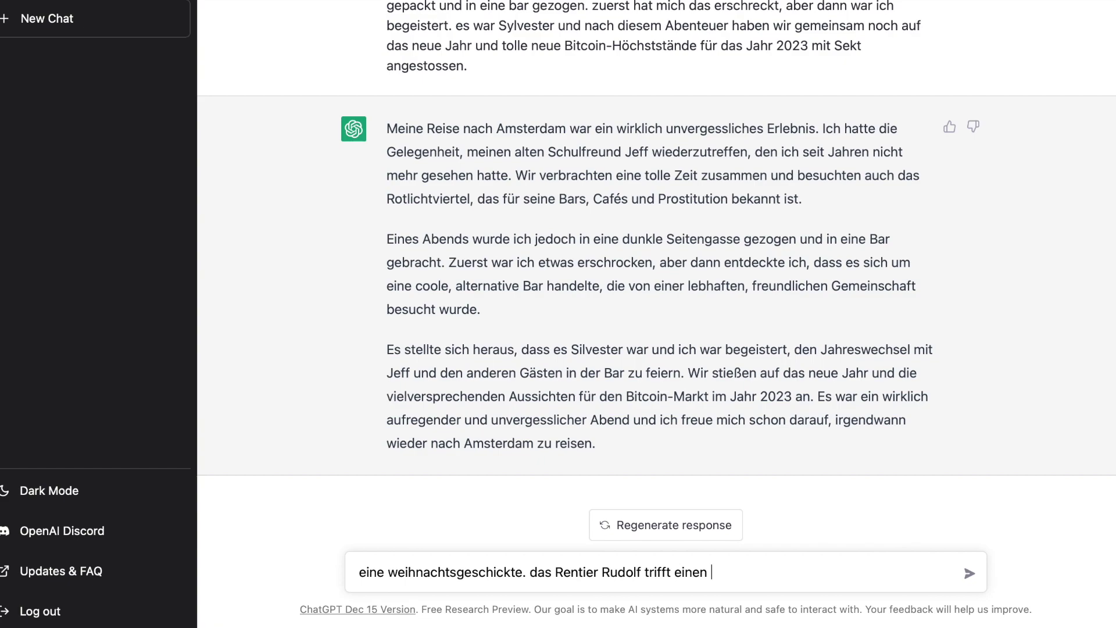
{"action": "key", "text": "BackSpace"}
{"action": "key", "text": "BackSpace"}
{"action": "type", "text": "alien "}
{"action": "type", "text": "in der sahara. der weih"}
Continue the Christmas story prompt with "der Weihnachtsmann ist verschwunden. die Geschenke hat ein Nashorn aufgegessen.".
{"action": "type", "text": "nachtsmann ist versc"}
{"action": "type", "text": "hwunden."}
{"action": "type", "text": " die g"}
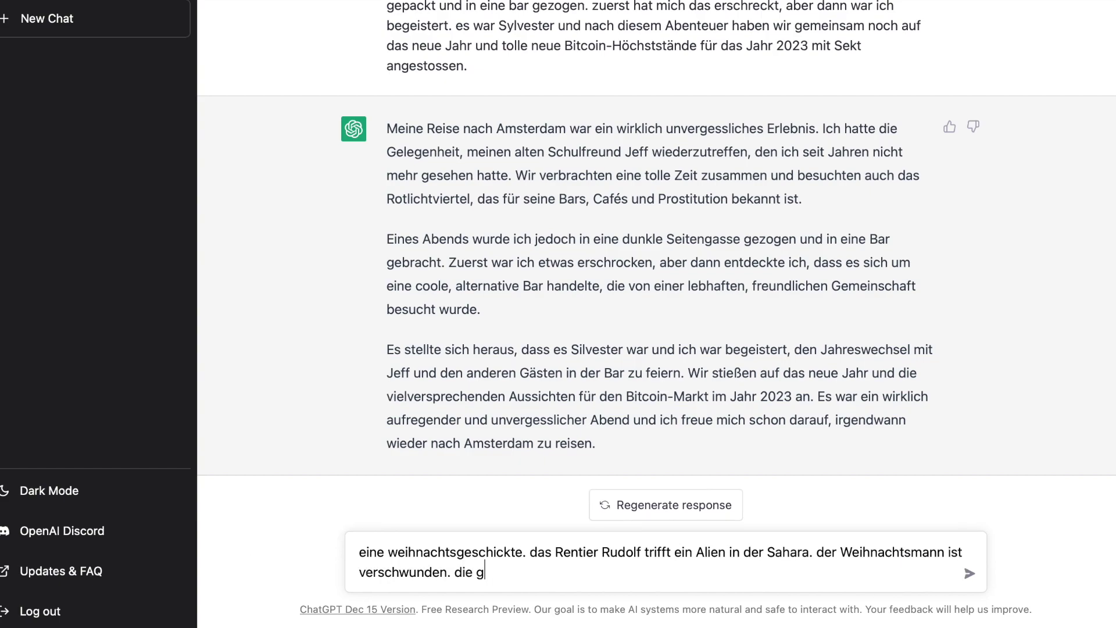
{"action": "type", "text": "eschenke hat "}
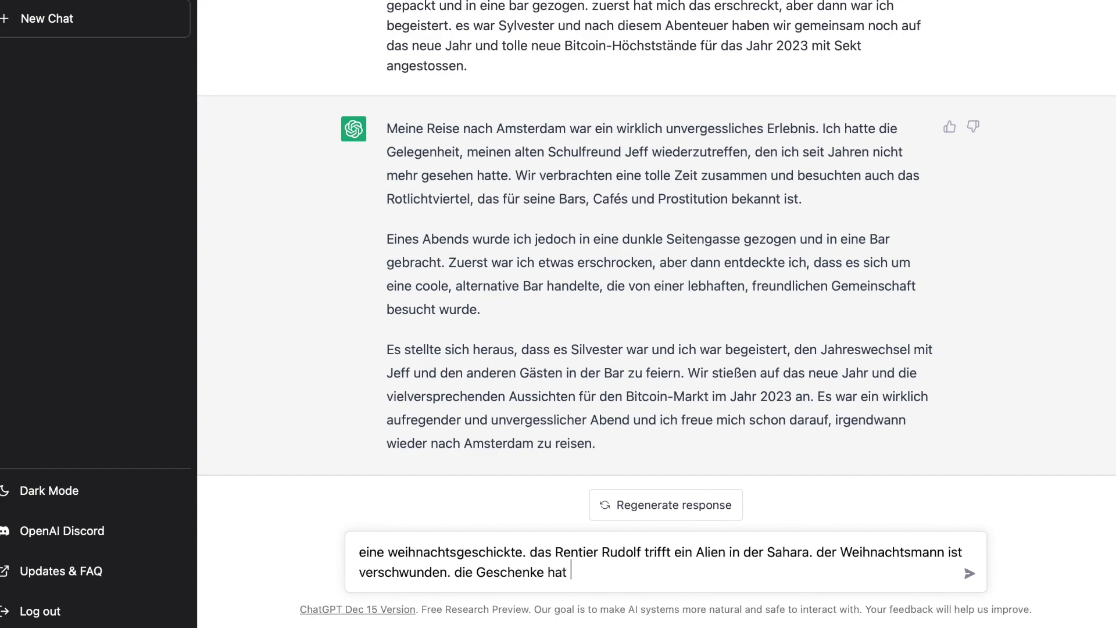
{"action": "type", "text": "ein Nashorn aufgegessen. "}
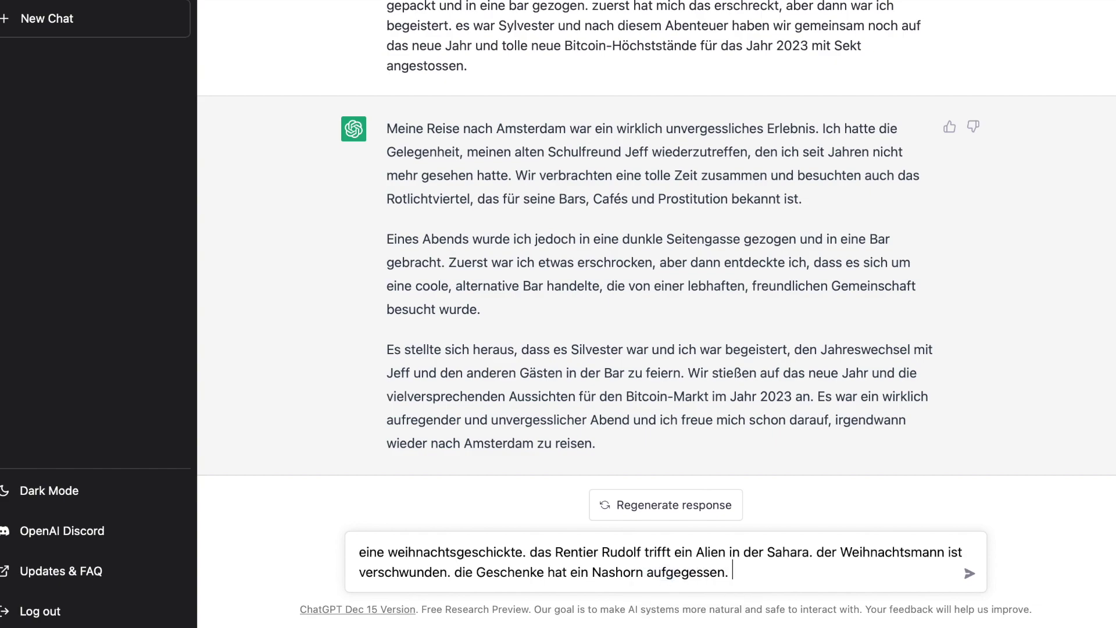
Continue the Christmas story prompt with "der schreck ist gross. wie wird Rudolf mit Hilfe des aliens den Kindern ihre Geschenke wiederbeschaffen?".
{"action": "type", "text": "der schreck ist gro"}
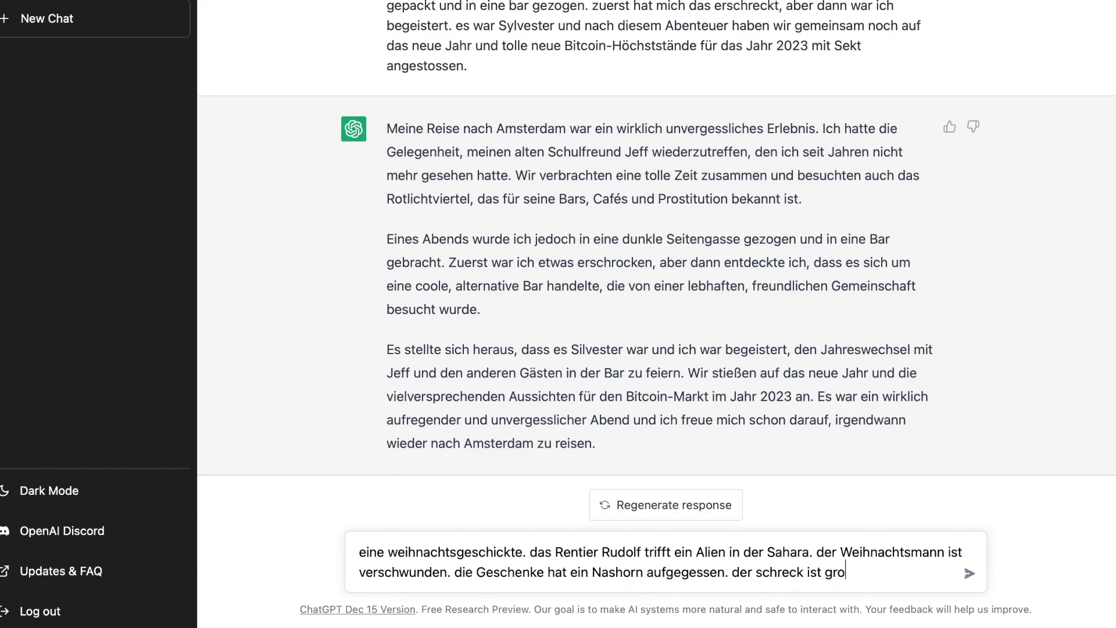
{"action": "type", "text": "ss. wie wird Rudolf mit hilfe des aliens d"}
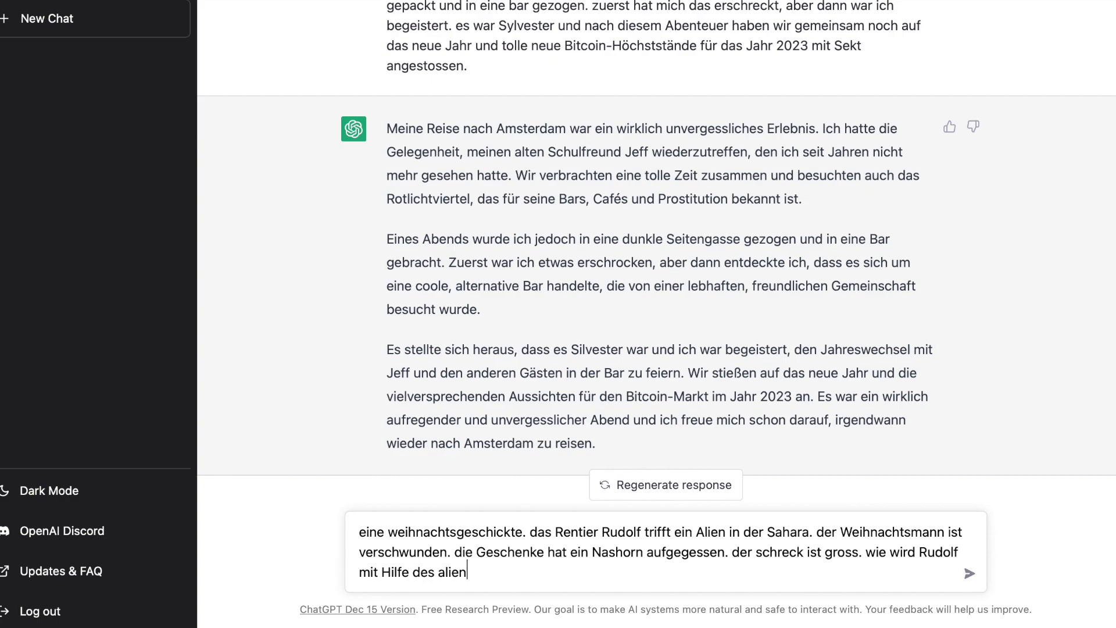
{"action": "type", "text": "en Kindern ih"}
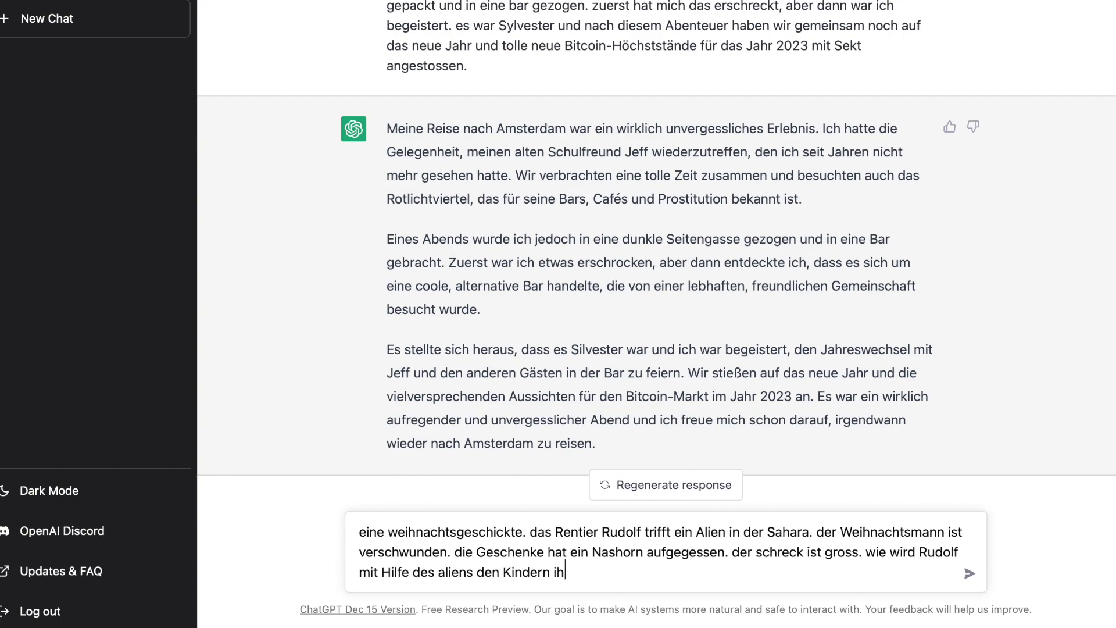
{"action": "type", "text": "re Geschenke wiederbeschaffen"}
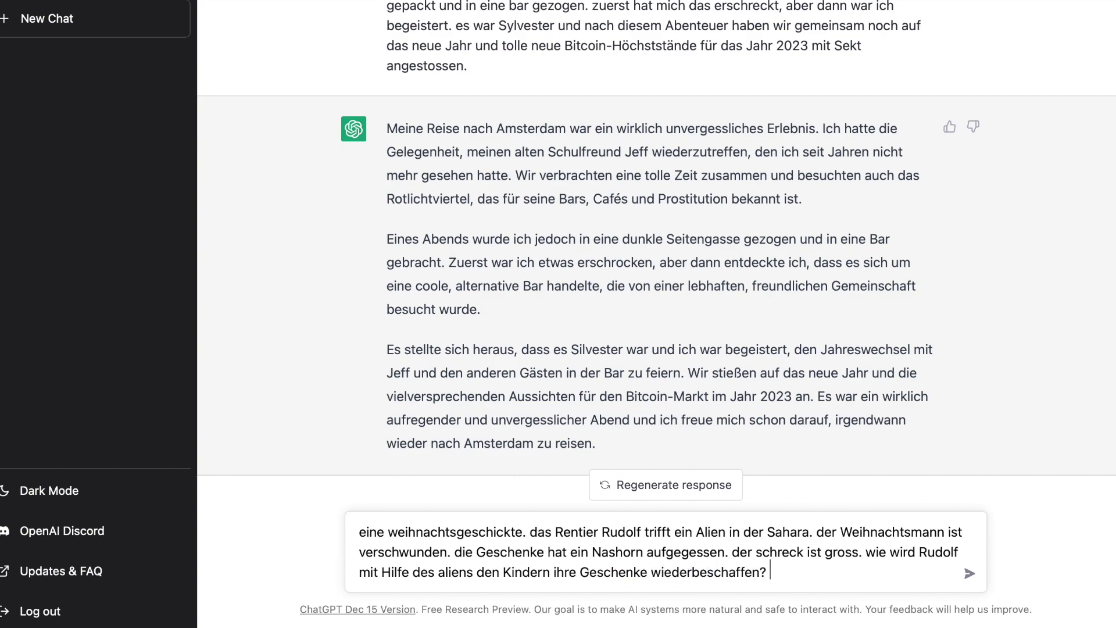
Continue the Christmas story prompt with "baue bitcoin und eine blaue Socke ein. Lakritze wird zwischendurch gefunden und".
{"action": "type", "text": "? baue bitcoin und eine bla"}
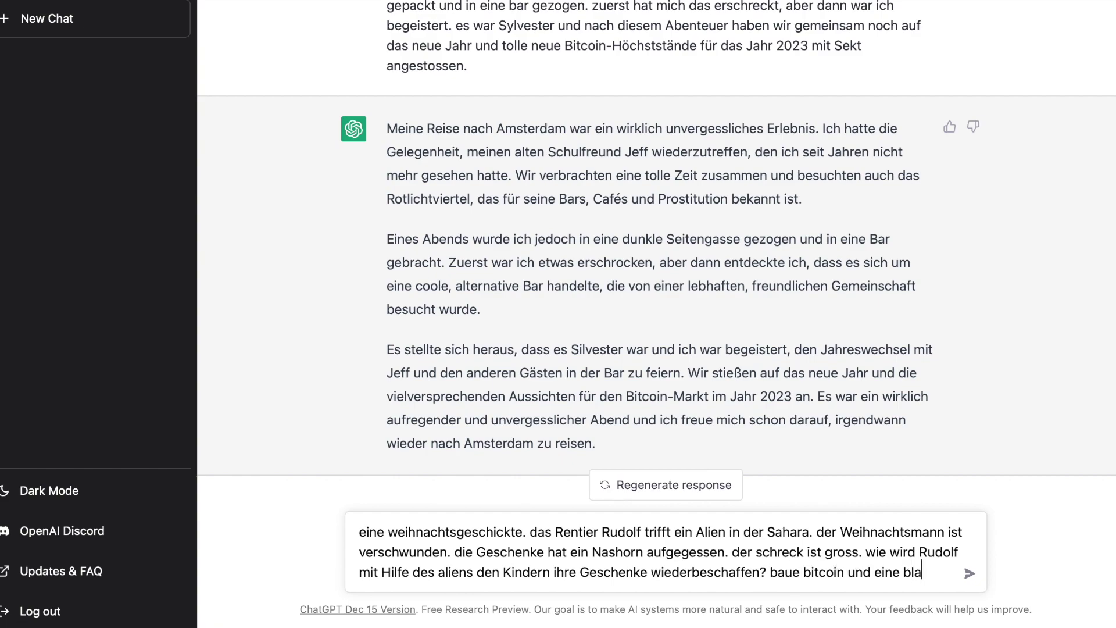
{"action": "type", "text": "ue socke ein"}
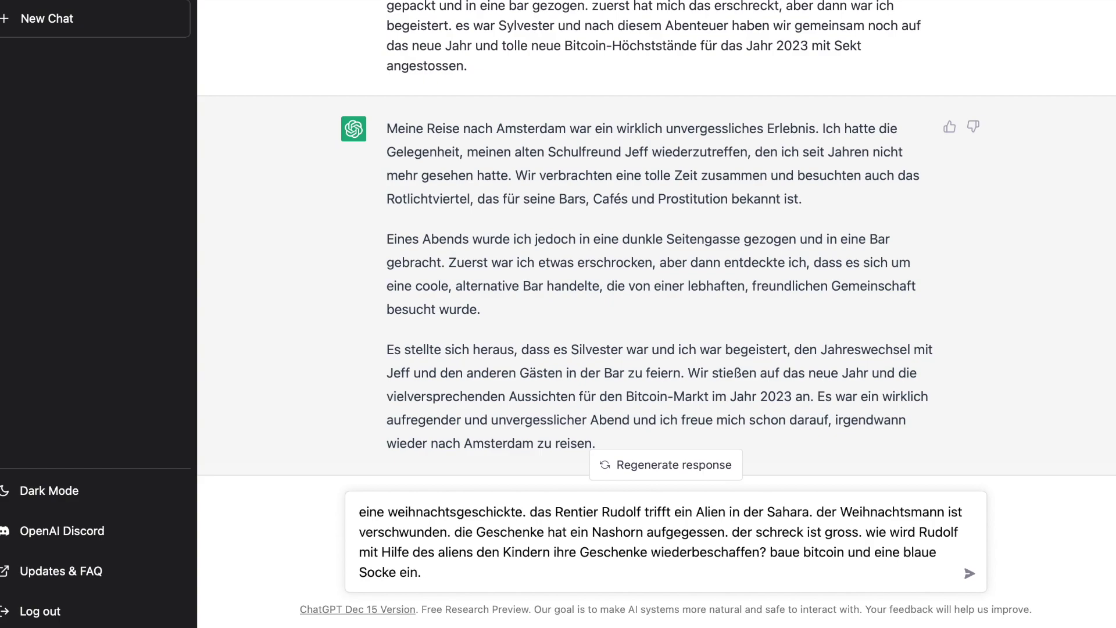
{"action": "type", "text": ". Lakritze wird zwischendur"}
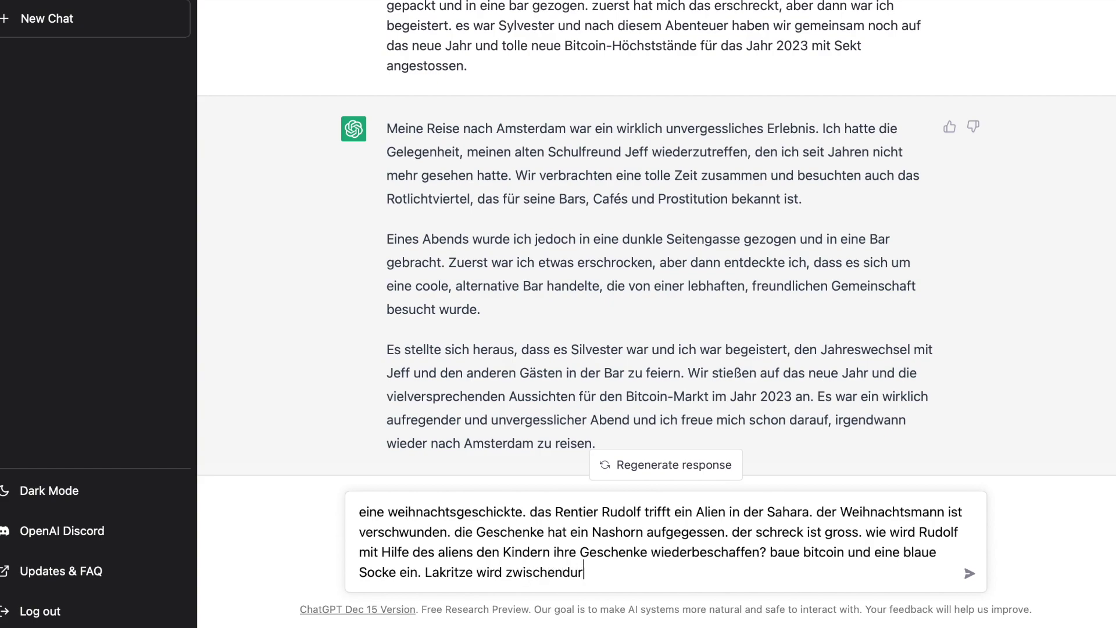
{"action": "type", "text": "ch gefunden und"}
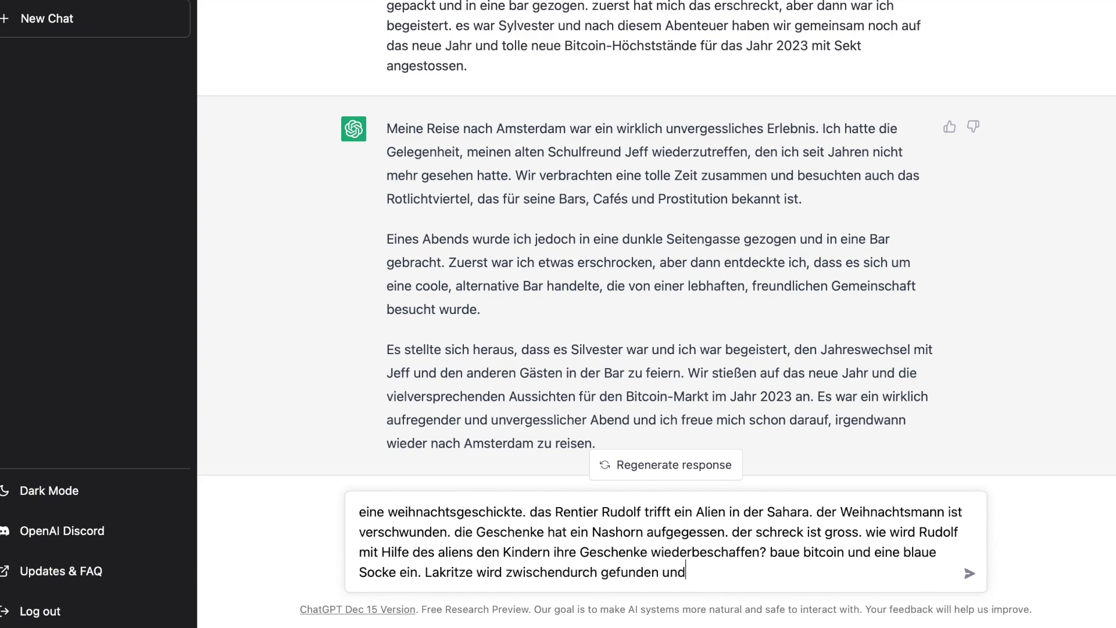
Continue the Christmas story prompt with "beide setzen sich unter einen Weihnachtsbauen, essen die Lakritze".
{"action": "type", "text": " beide setzen s"}
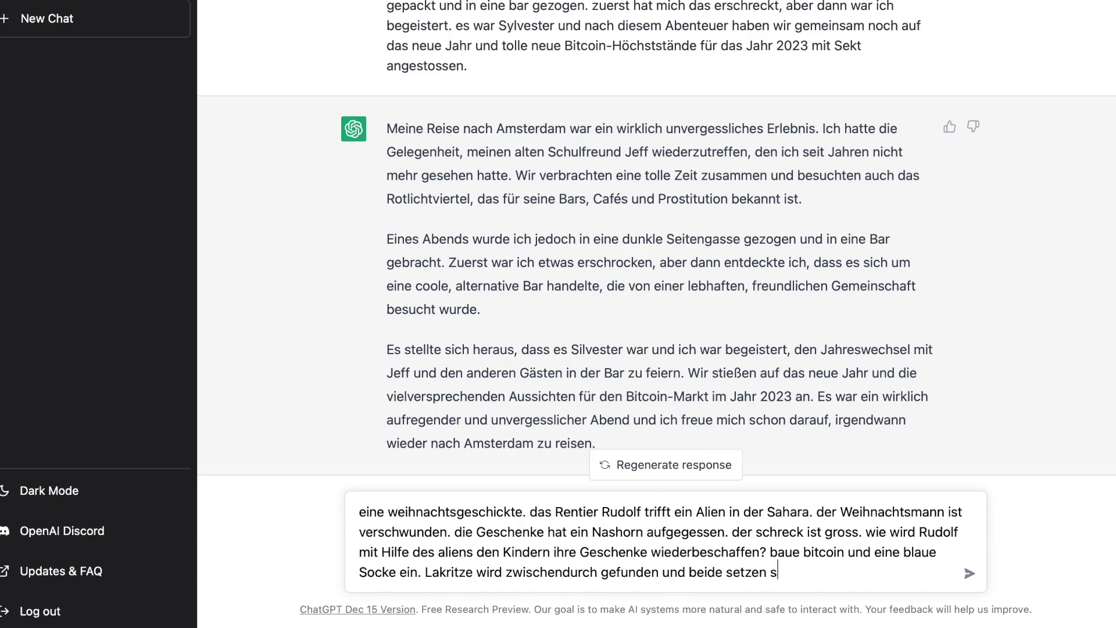
{"action": "type", "text": "ich unter einen weihnacht"}
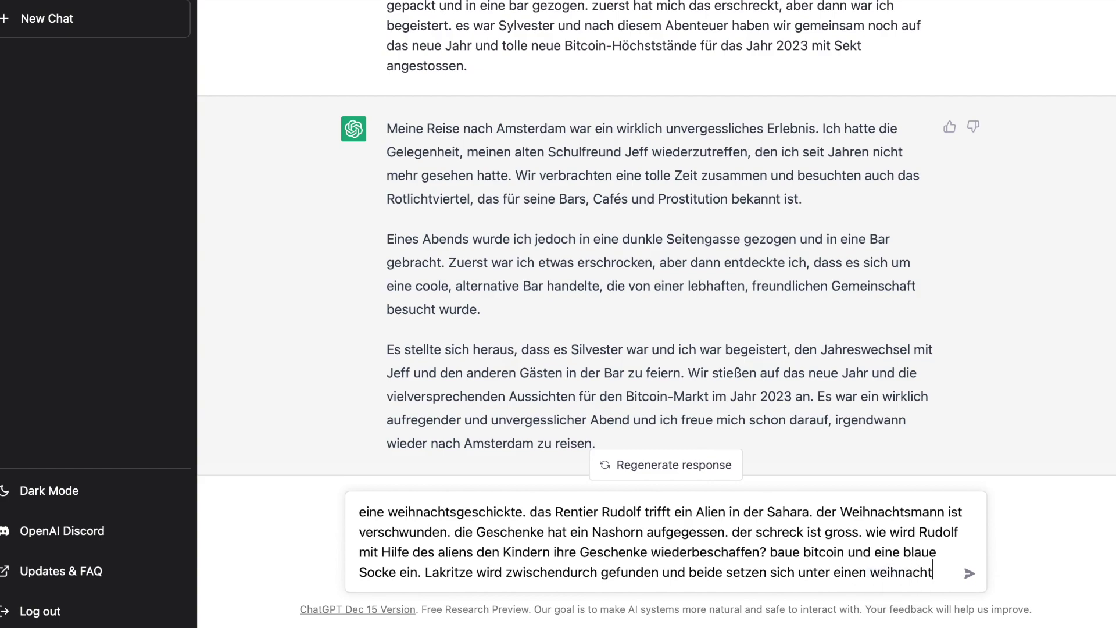
{"action": "type", "text": "sbauen, essen die lat"}
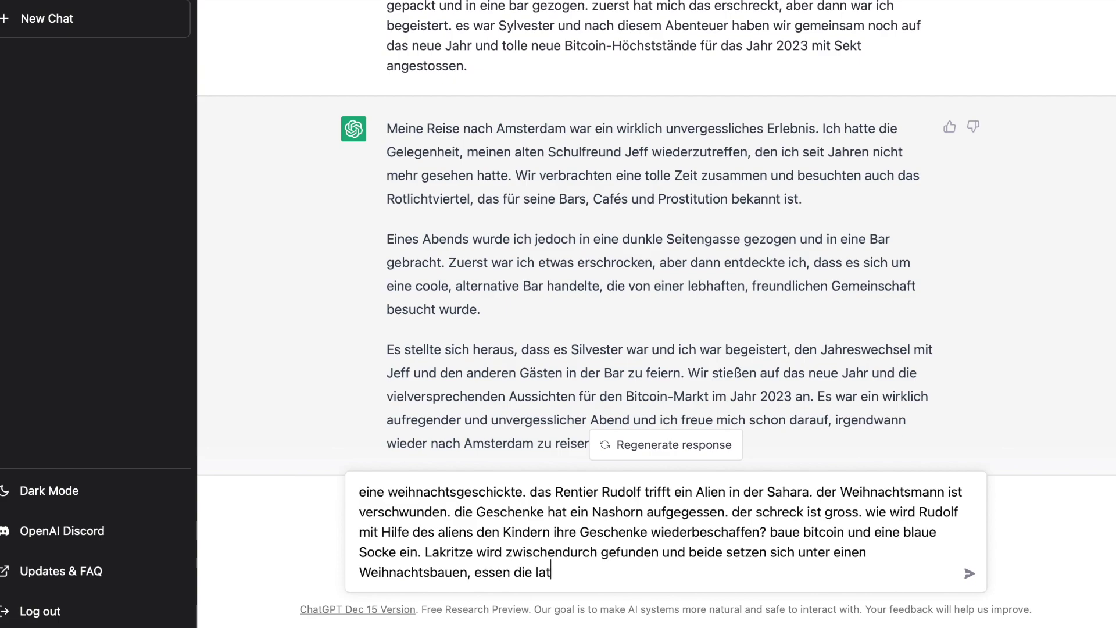
{"action": "key", "text": "BackSpace"}
{"action": "type", "text": "kritze "}
Complete the Christmas story prompt with "und überlegen, wo sie die verschollenen Geschenke wiederfinden." and send it.
{"action": "type", "text": "und überleg"}
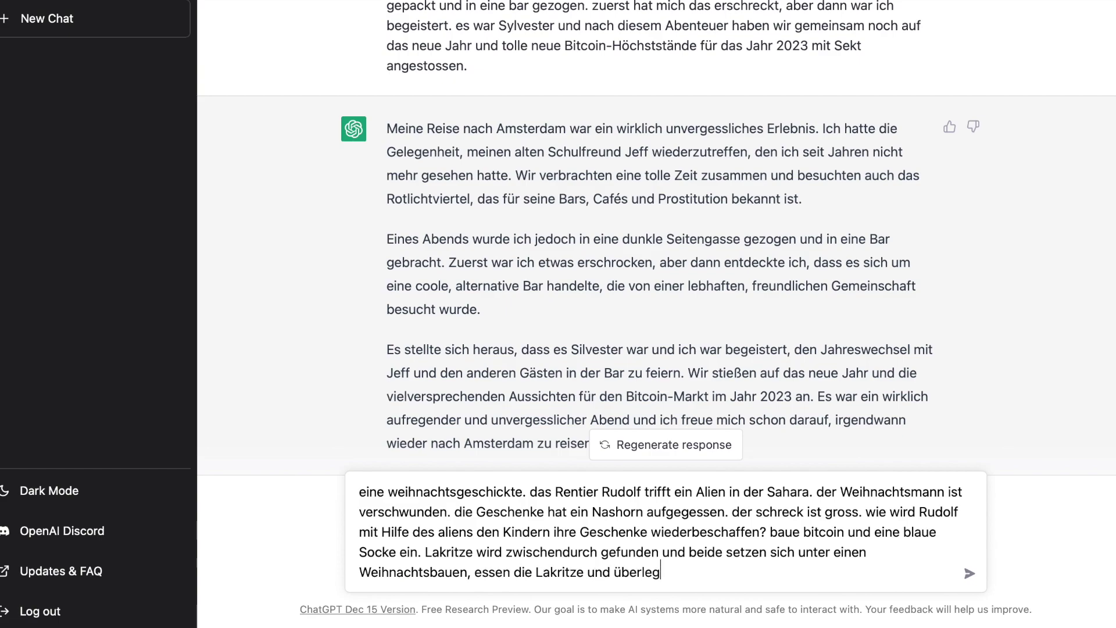
{"action": "type", "text": "en, wo sie die versc"}
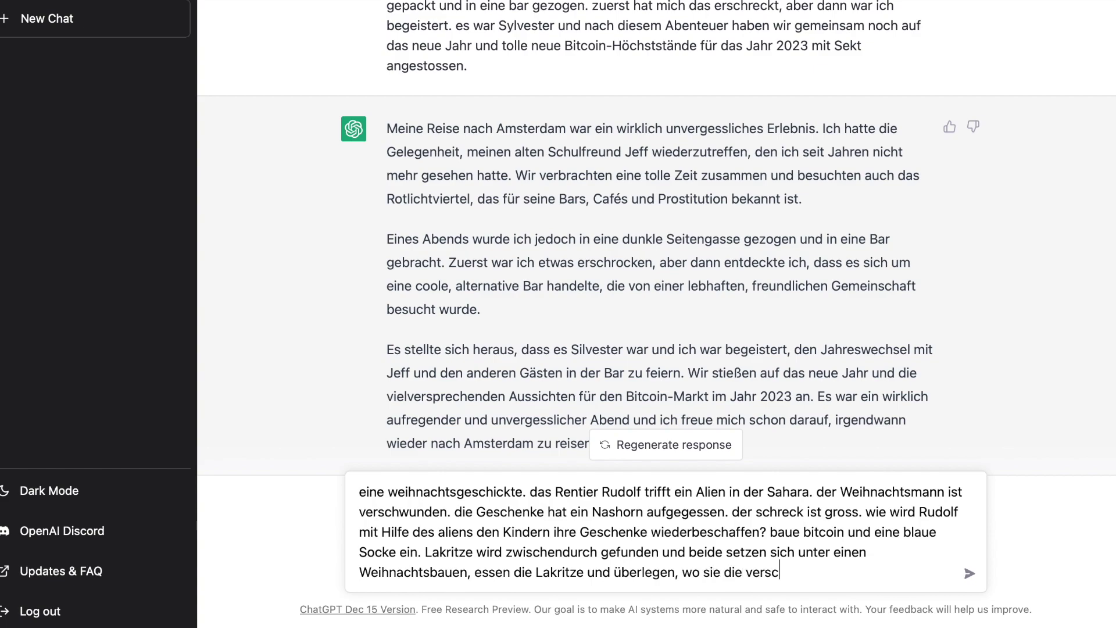
{"action": "type", "text": "hollenen Gesc"}
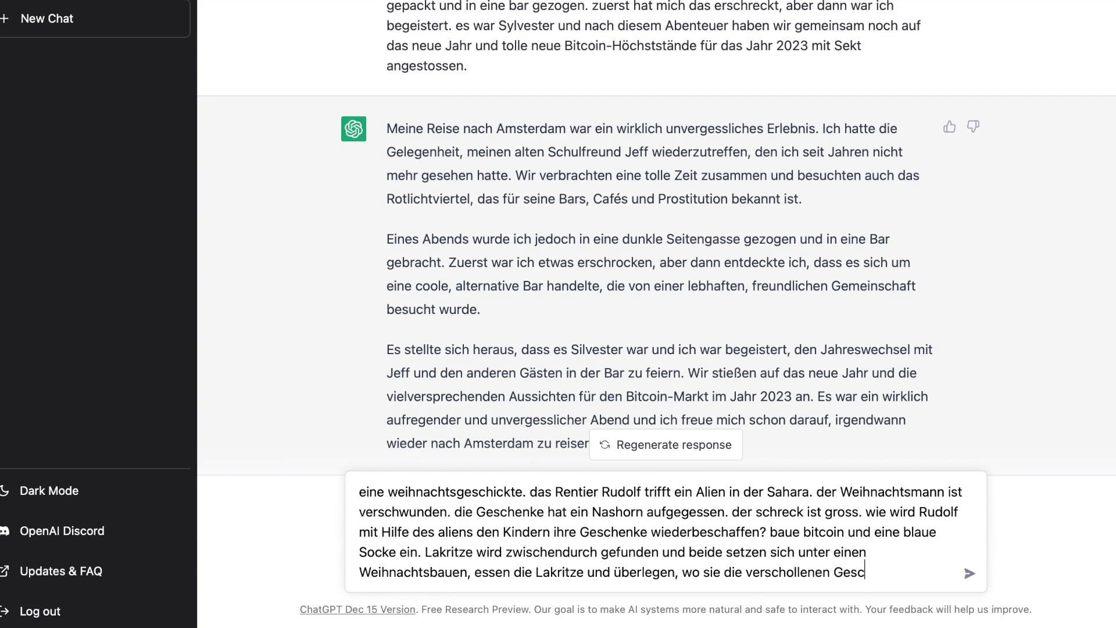
{"action": "type", "text": "henke wiederfinden."}
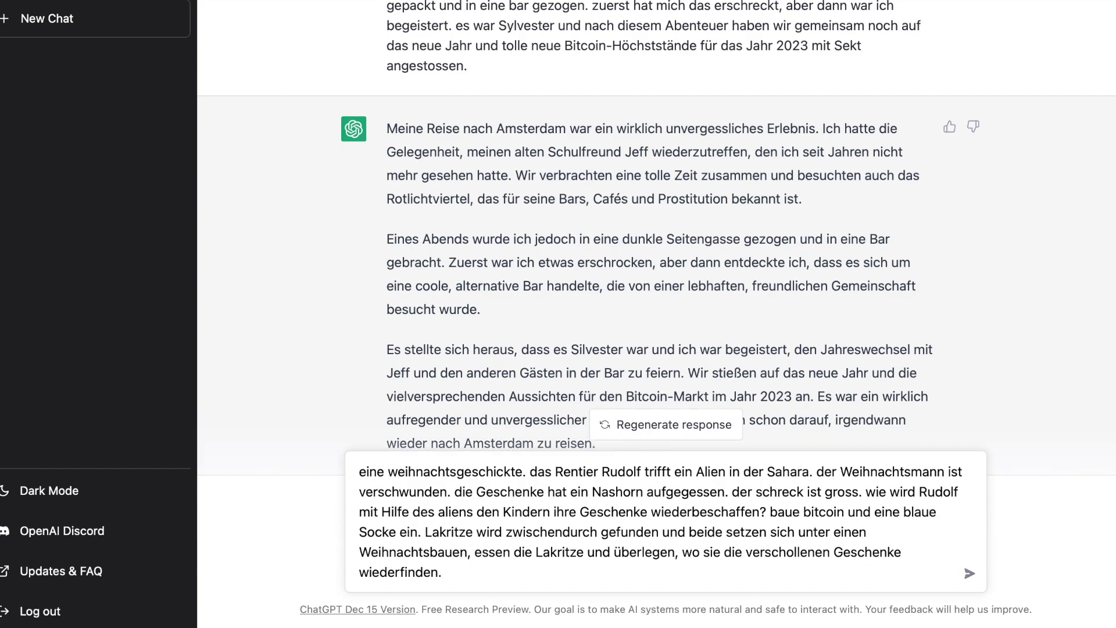
{"action": "left_click", "coordinate": [970, 573]}
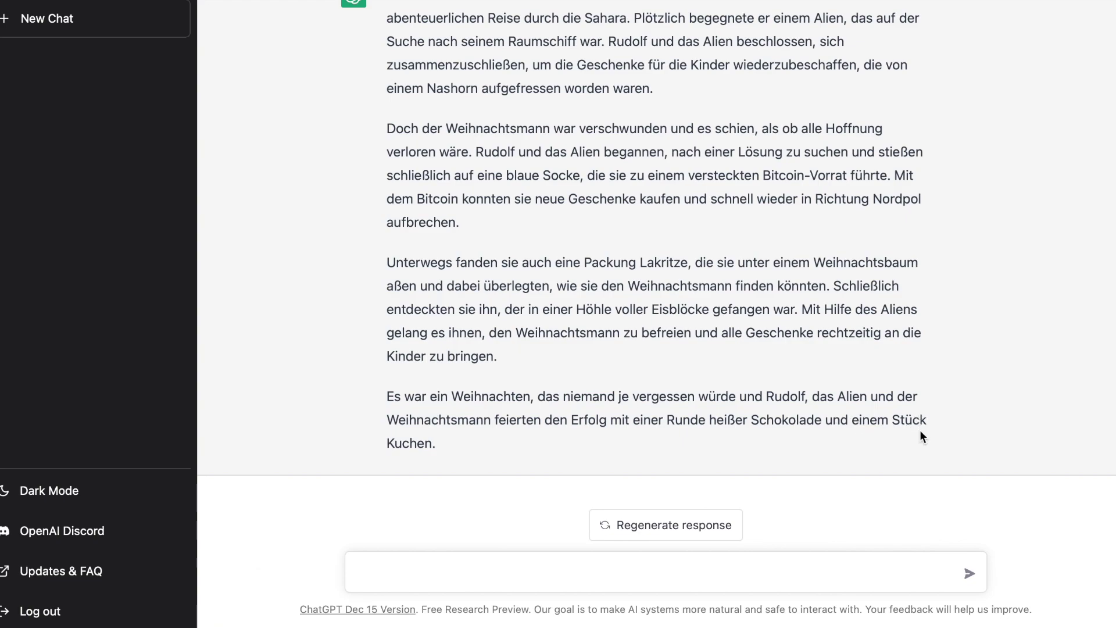
Ask for a recipe with the prompt "Kuchenrezept mit Spargel, Lakritze und weisser Schokolade.".
{"action": "left_click", "coordinate": [891, 572]}
{"action": "type", "text": "kuchenrezept mit"}
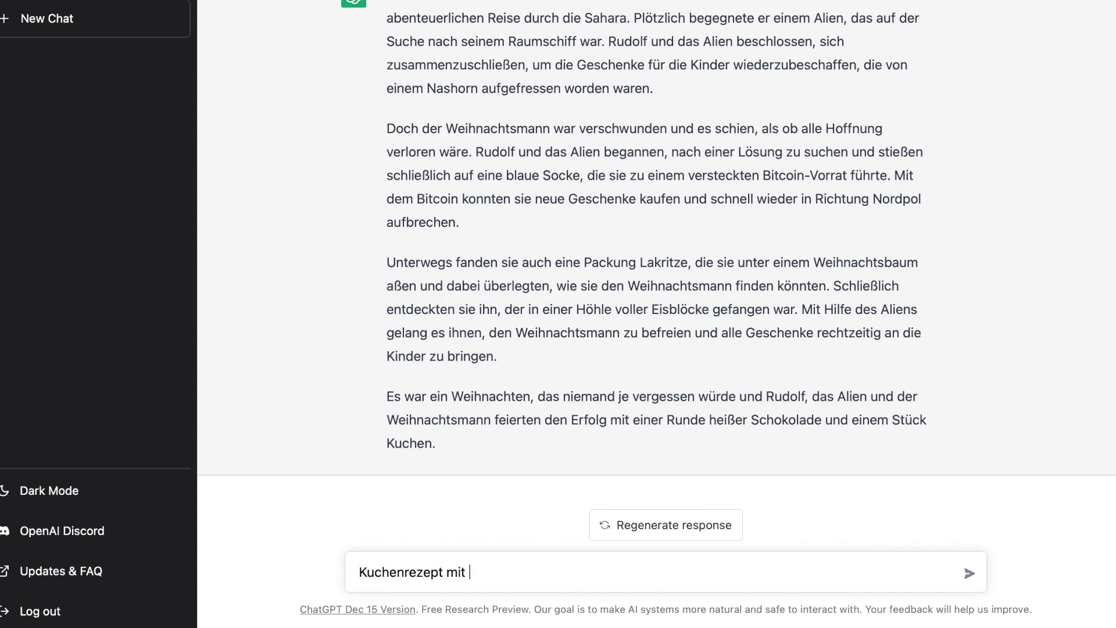
{"action": "type", "text": " spargel, lakritze und "}
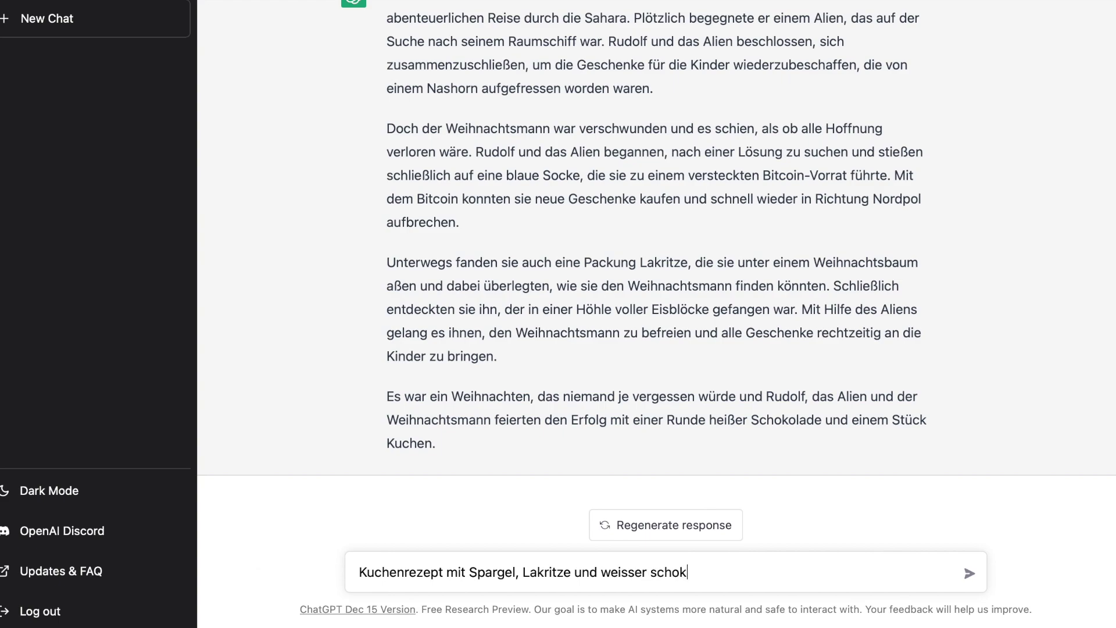
{"action": "type", "text": "weisser schokolade."}
{"action": "left_click", "coordinate": [965, 579]}
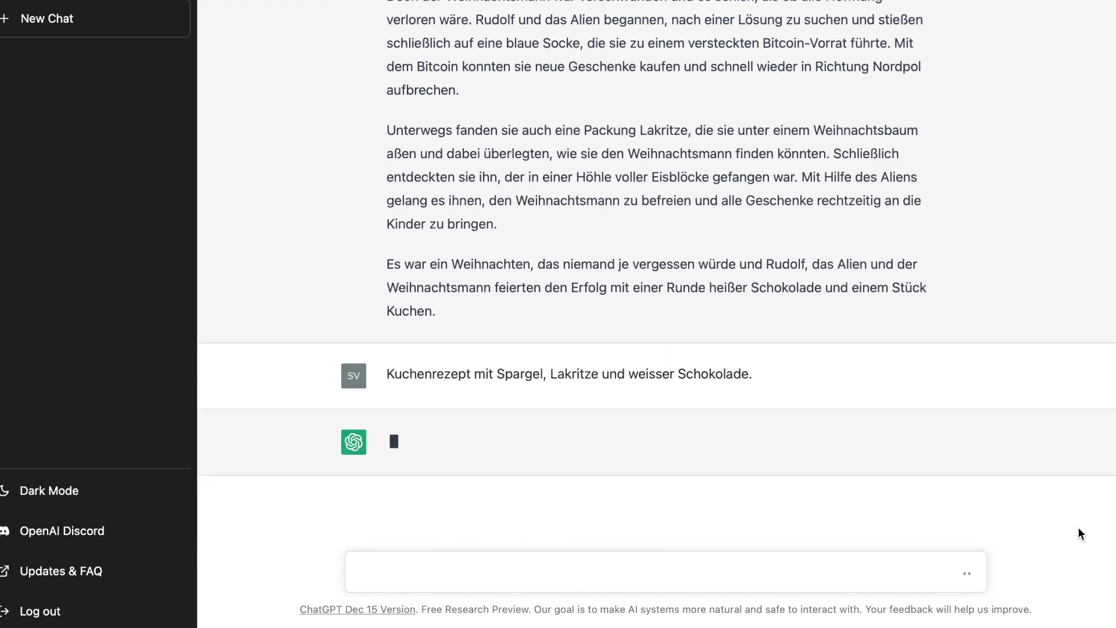